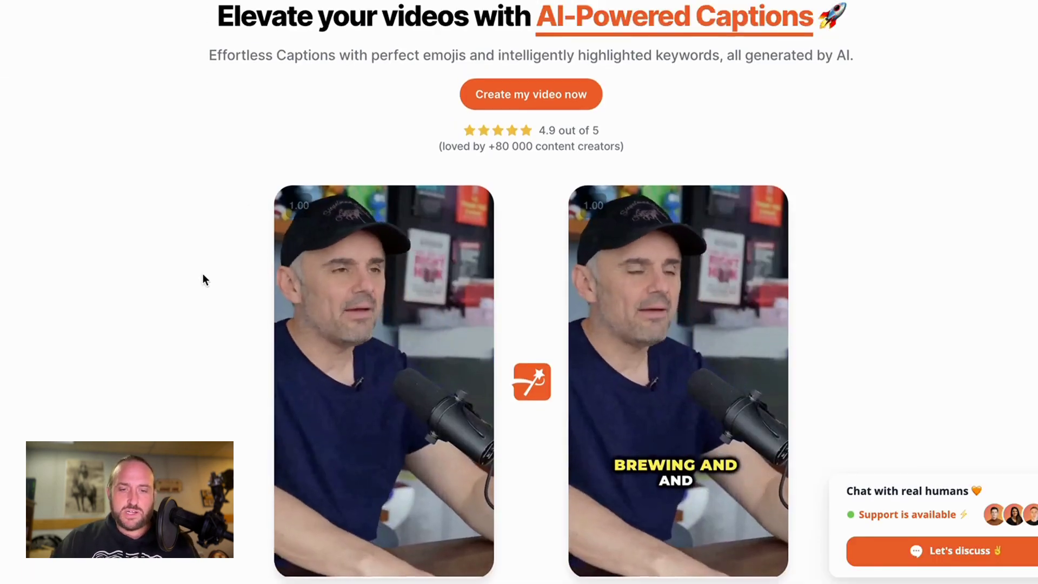
Watch the example YouTube Short to see its big animated caption style.
{"action": "scroll", "coordinate": [203, 274], "scroll_direction": "up", "scroll_amount": 2}
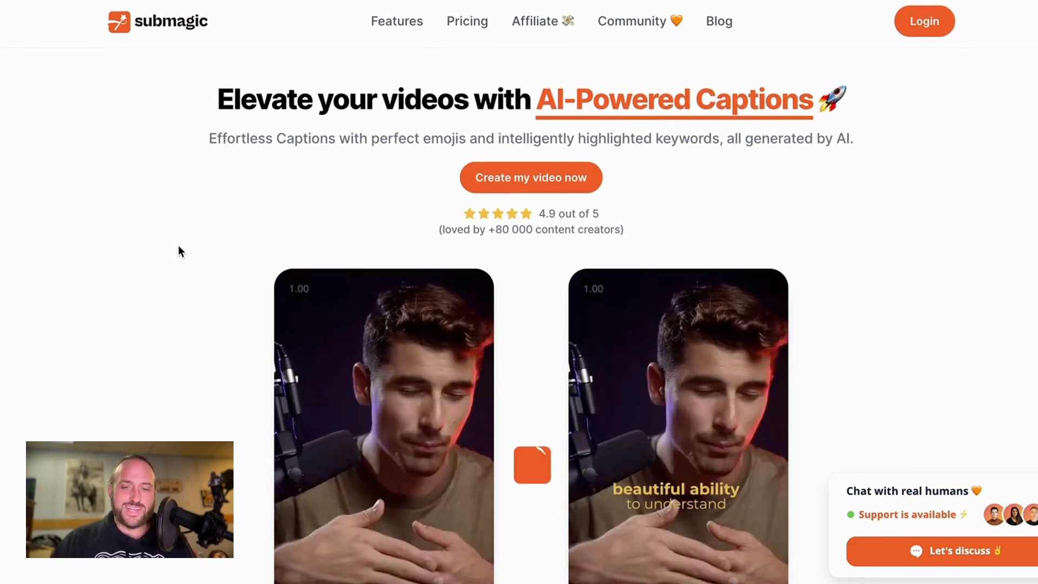
Browse the Submagic homepage demo clips and pricing plans before reaching the upload page.
{"action": "scroll", "coordinate": [178, 247], "scroll_direction": "down", "scroll_amount": 2}
{"action": "scroll", "coordinate": [181, 251], "scroll_direction": "down", "scroll_amount": 2}
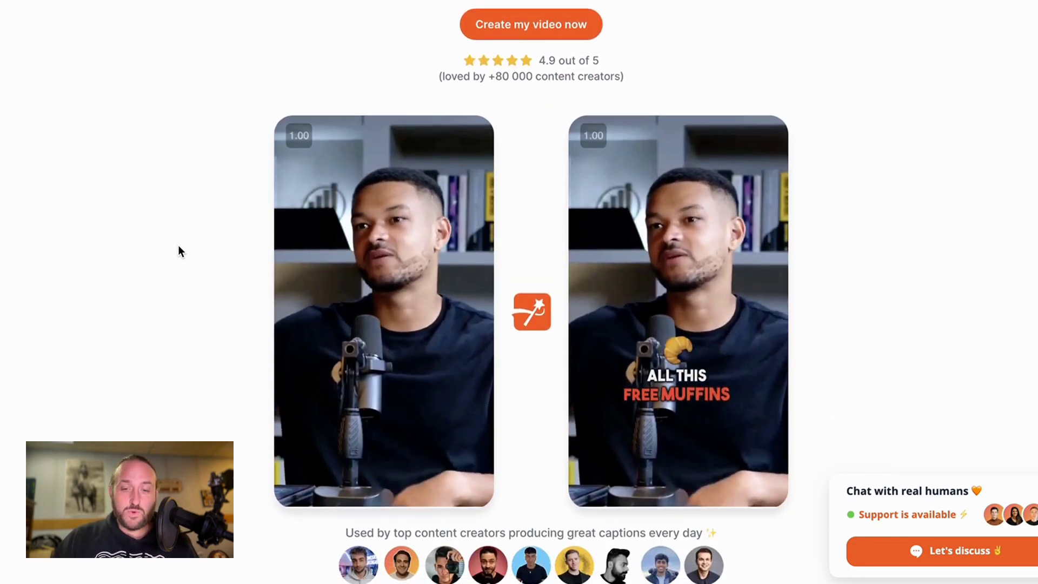
{"action": "scroll", "coordinate": [174, 230], "scroll_direction": "up", "scroll_amount": 1}
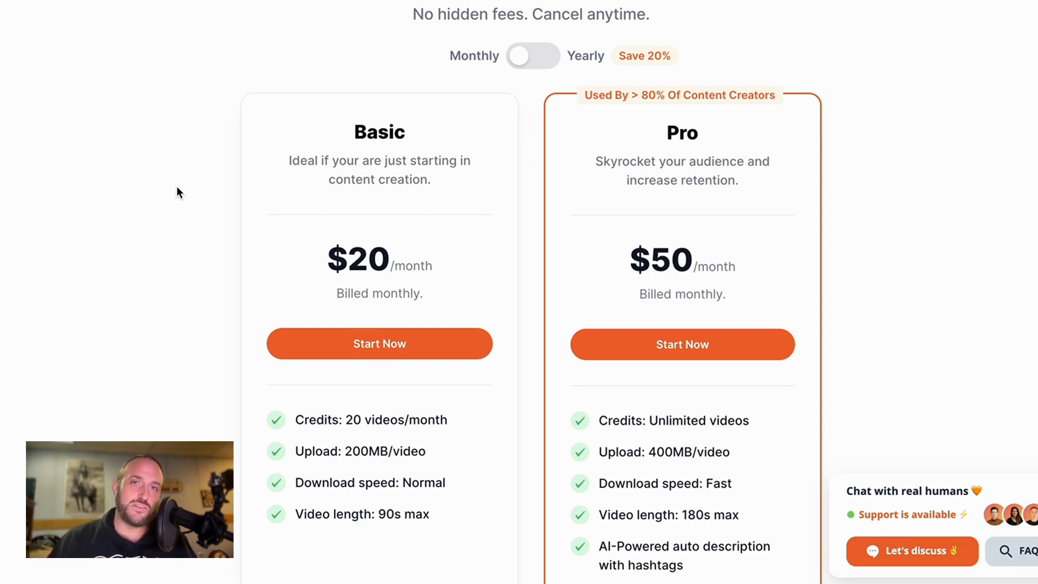
{"action": "scroll", "coordinate": [176, 186], "scroll_direction": "up", "scroll_amount": 5}
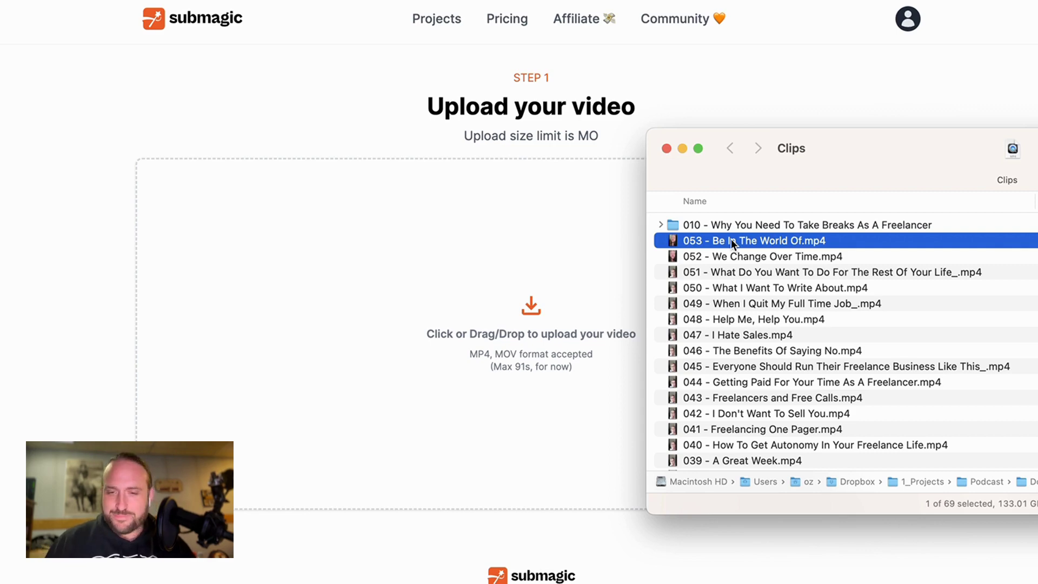
Preview '052 - We Change Over Time.mp4' and drag it into the Submagic upload area.
{"action": "double_click", "coordinate": [680, 255]}
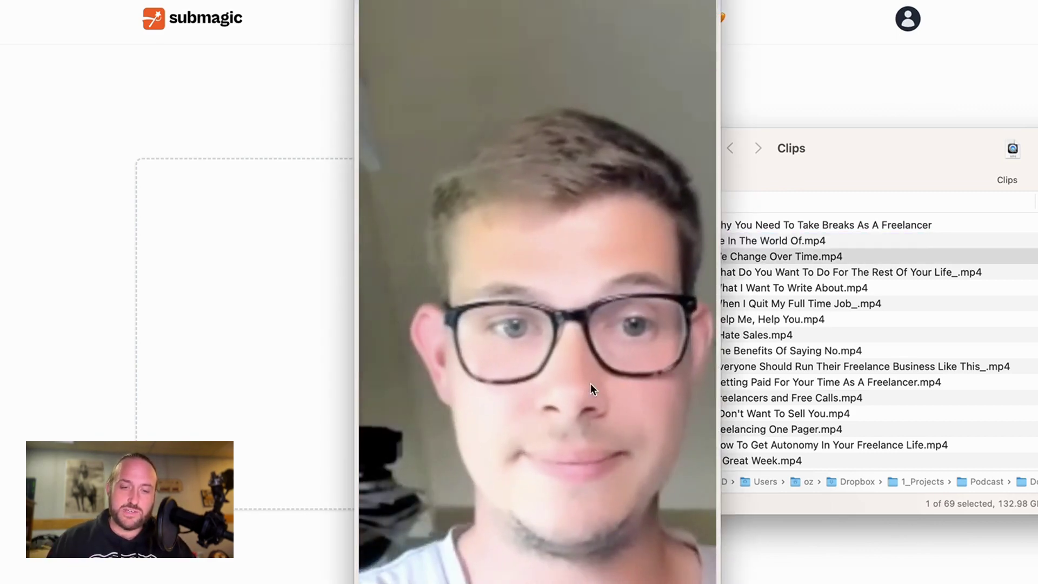
{"action": "key", "text": "space"}
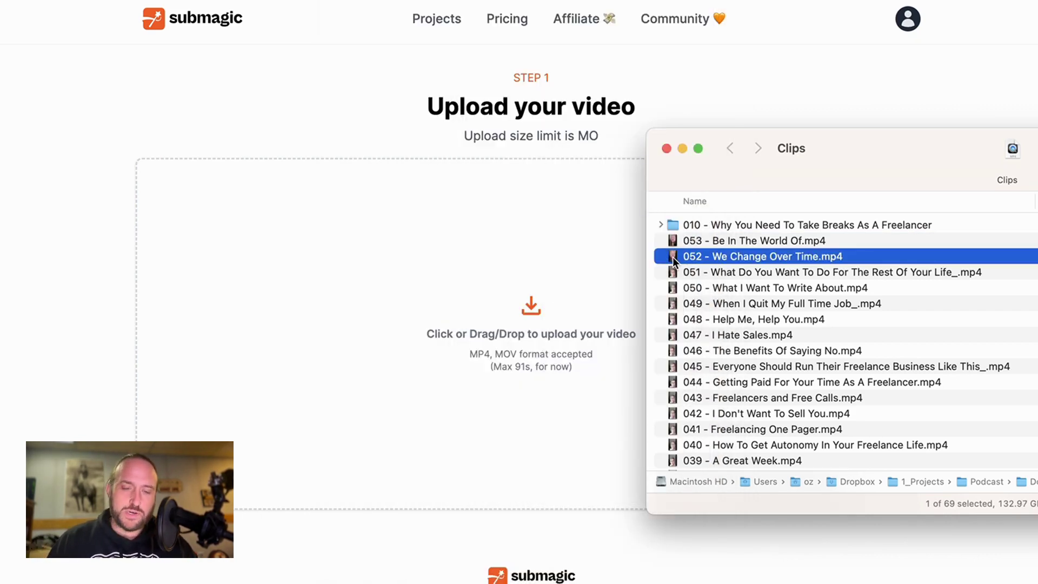
{"action": "left_click_drag", "start_coordinate": [672, 257], "coordinate": [414, 298]}
Play and pause the clip preview, keeping English as the caption language.
{"action": "scroll", "coordinate": [203, 275], "scroll_direction": "down", "scroll_amount": 5}
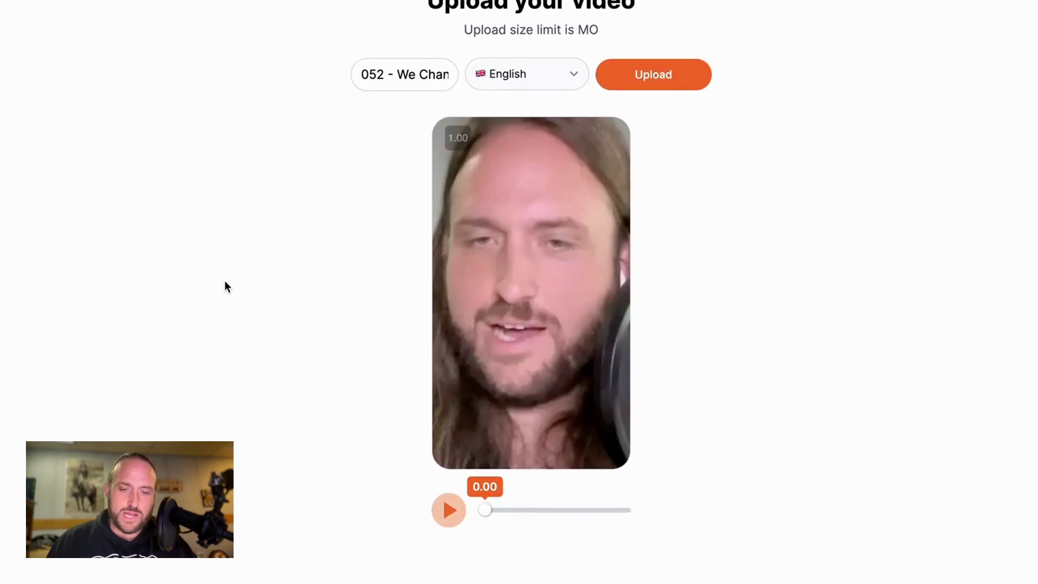
{"action": "left_click", "coordinate": [449, 459]}
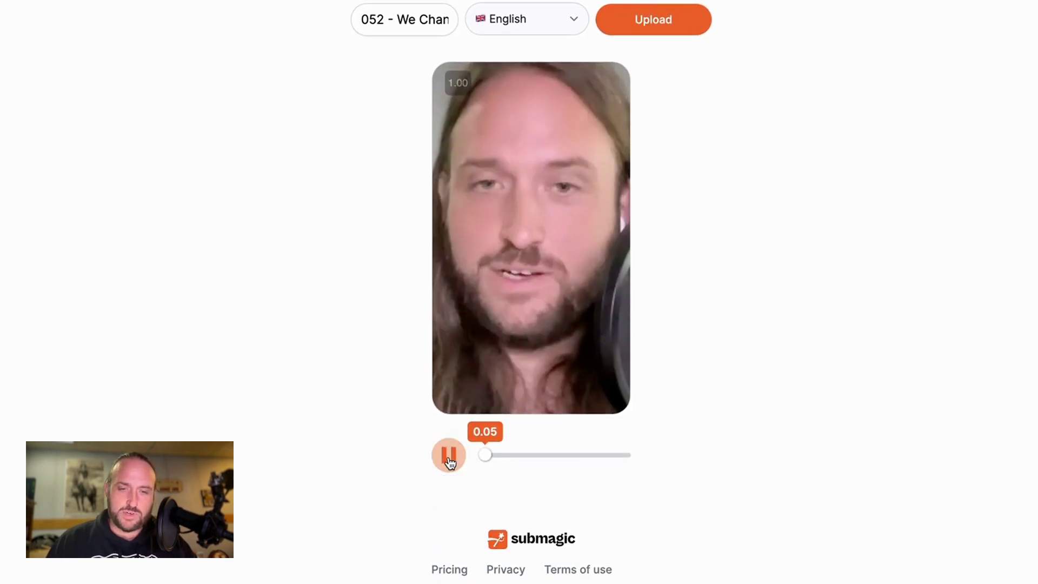
{"action": "left_click", "coordinate": [450, 459]}
{"action": "scroll", "coordinate": [371, 326], "scroll_direction": "up", "scroll_amount": 3}
{"action": "left_click", "coordinate": [519, 179]}
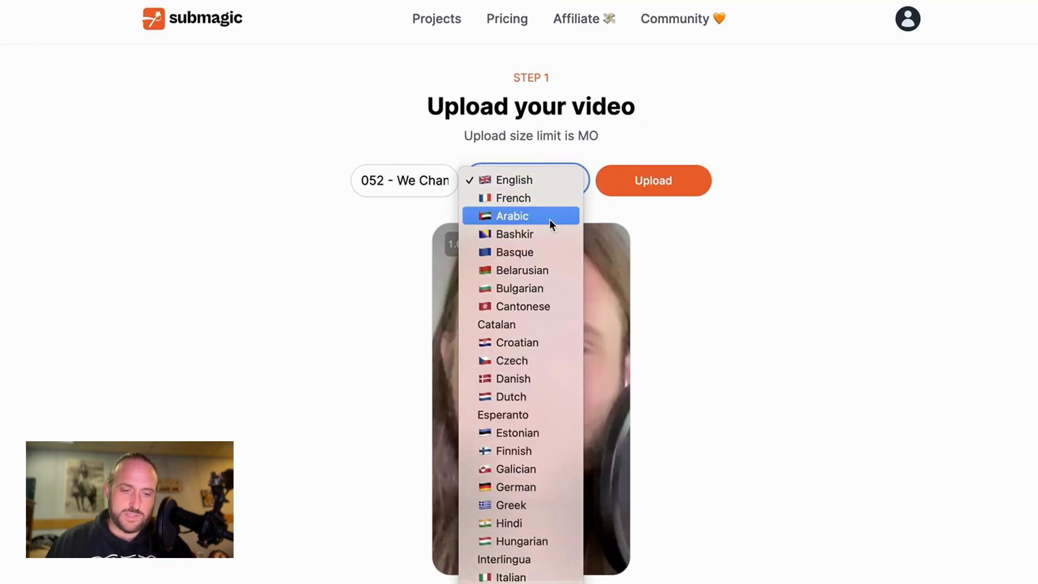
{"action": "left_click", "coordinate": [398, 187]}
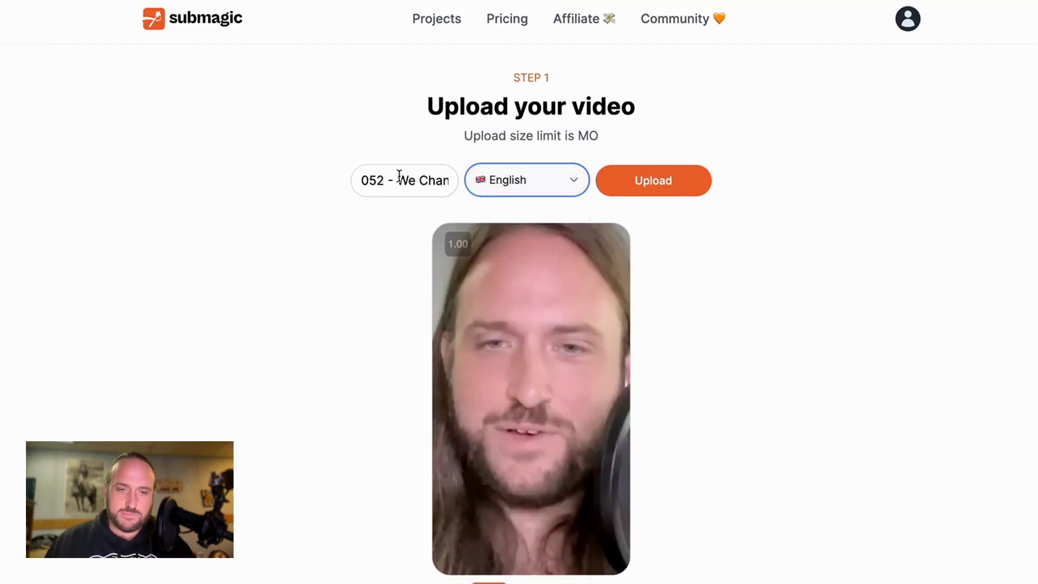
Remove the '052 - ' prefix from the title and upload the clip.
{"action": "left_click", "coordinate": [397, 178]}
{"action": "key", "text": "super+shift+Left"}
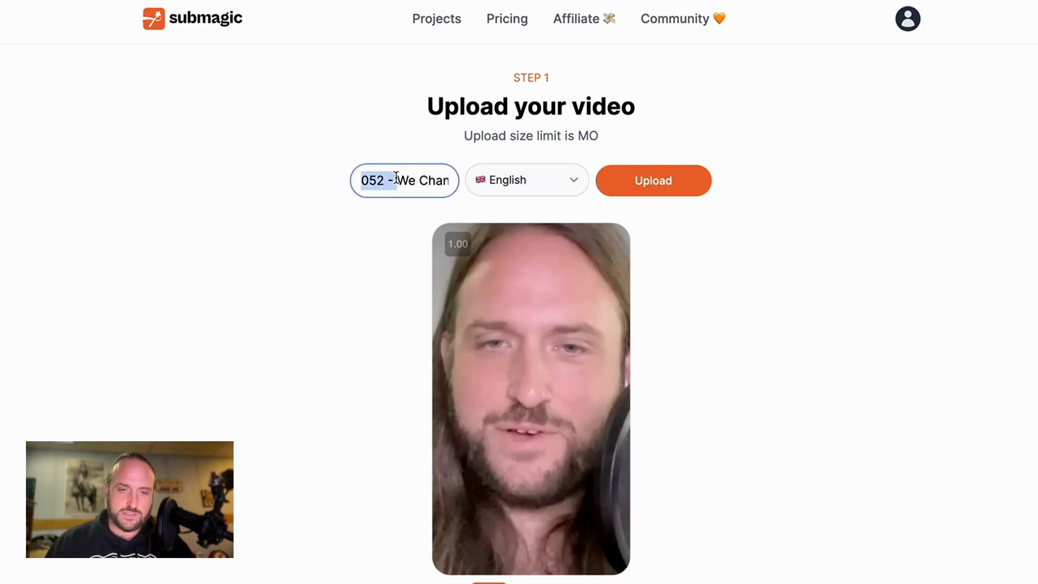
{"action": "key", "text": "BackSpace"}
{"action": "scroll", "coordinate": [378, 273], "scroll_direction": "down", "scroll_amount": 3}
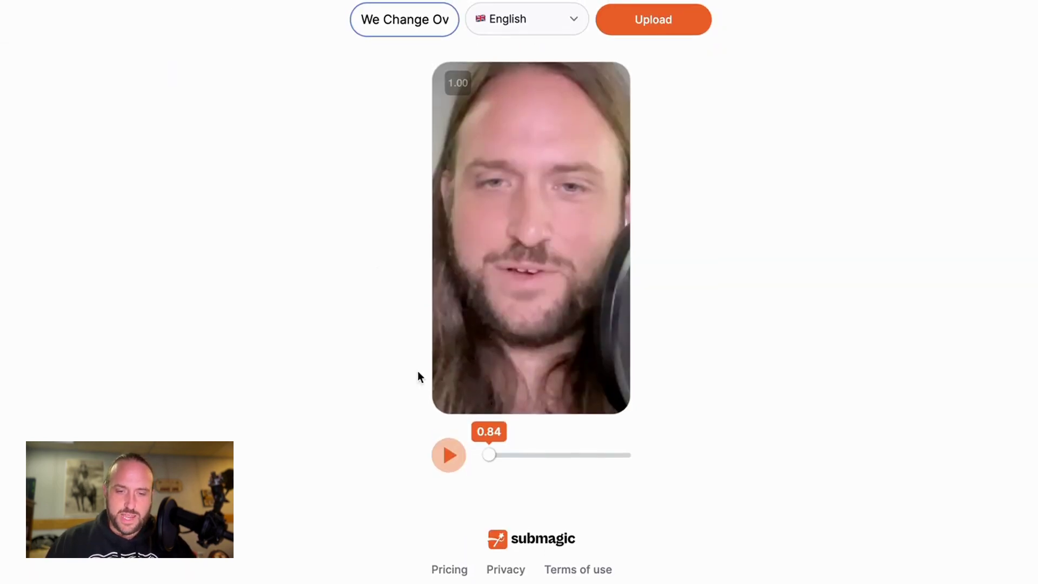
{"action": "scroll", "coordinate": [322, 217], "scroll_direction": "up", "scroll_amount": 2}
{"action": "scroll", "coordinate": [322, 211], "scroll_direction": "down", "scroll_amount": 1}
{"action": "left_click", "coordinate": [657, 88]}
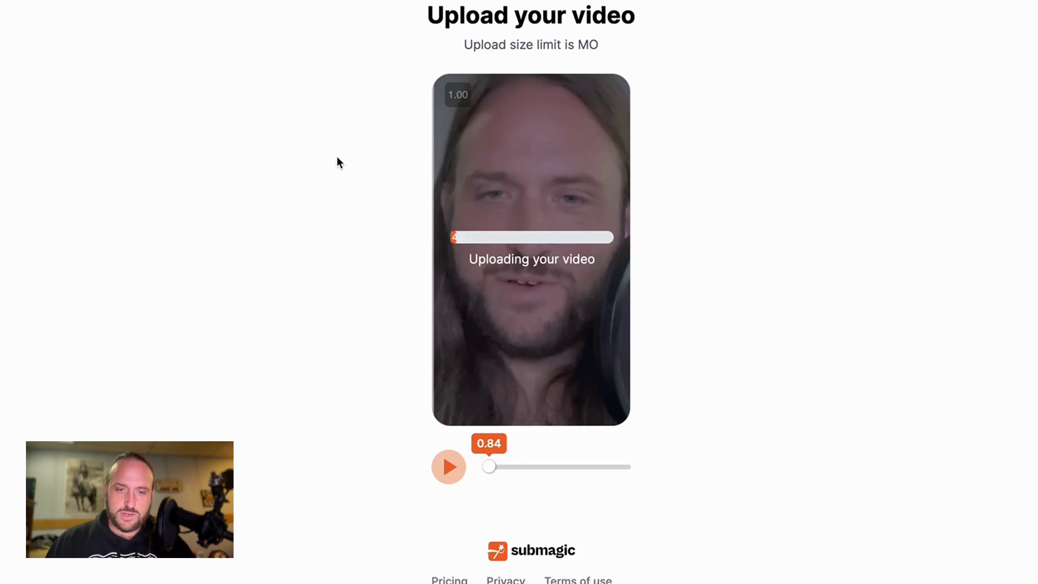
{"action": "scroll", "coordinate": [337, 157], "scroll_direction": "up", "scroll_amount": 2}
{"action": "scroll", "coordinate": [336, 161], "scroll_direction": "down", "scroll_amount": 2}
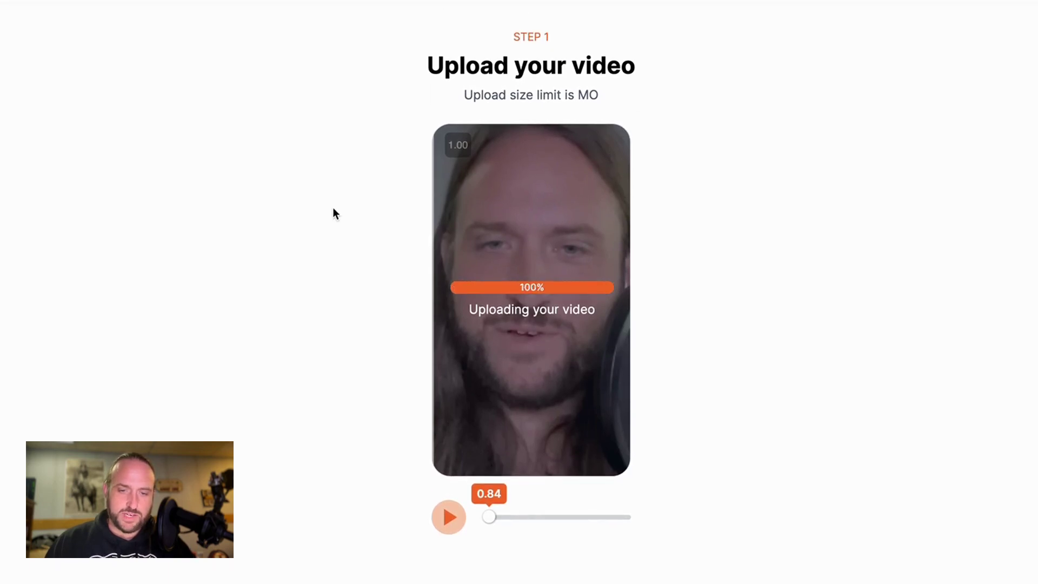
Let the upload reach 100% and subtitles generate, then return to the YouTube Short.
{"action": "scroll", "coordinate": [366, 283], "scroll_direction": "down", "scroll_amount": 1}
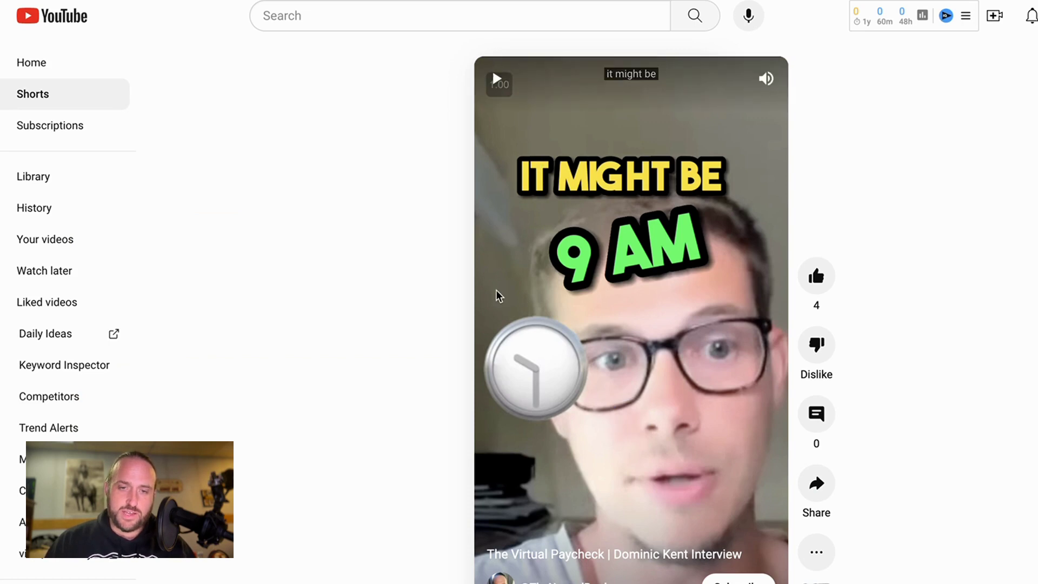
Play and pause the example YouTube Short again.
{"action": "left_click", "coordinate": [631, 374]}
{"action": "left_click", "coordinate": [635, 456]}
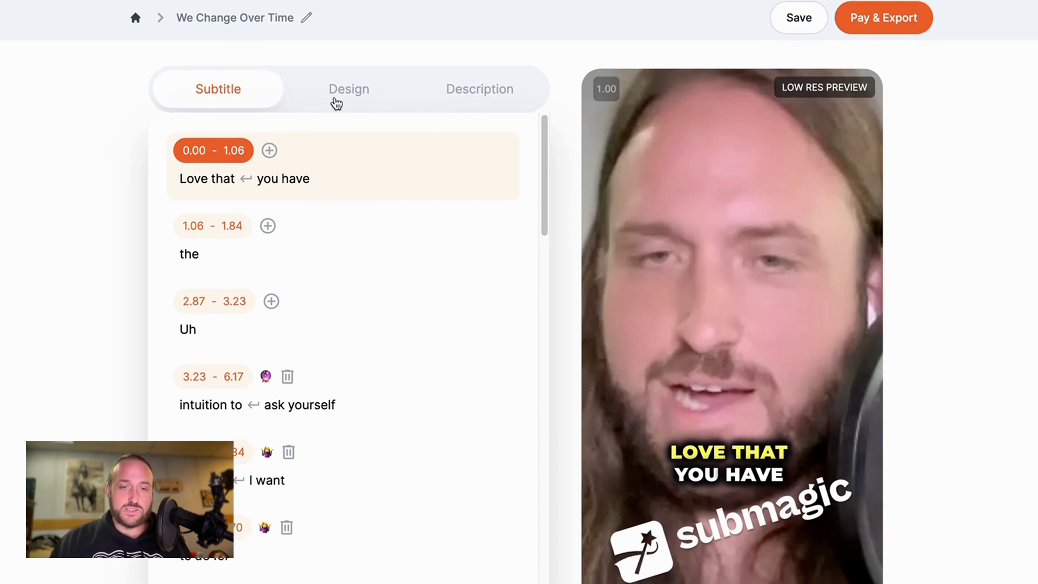
Try the HORMOZI 1–3, DYNAMIC and IMPACT caption themes, ending on HORMOZI 2.
{"action": "left_click", "coordinate": [357, 93]}
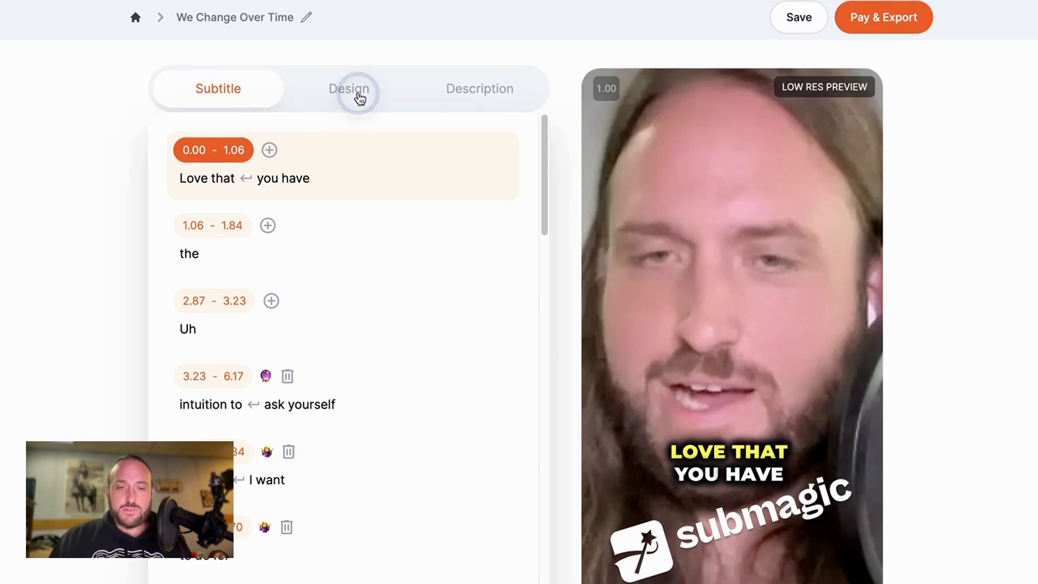
{"action": "scroll", "coordinate": [132, 189], "scroll_direction": "down", "scroll_amount": 1}
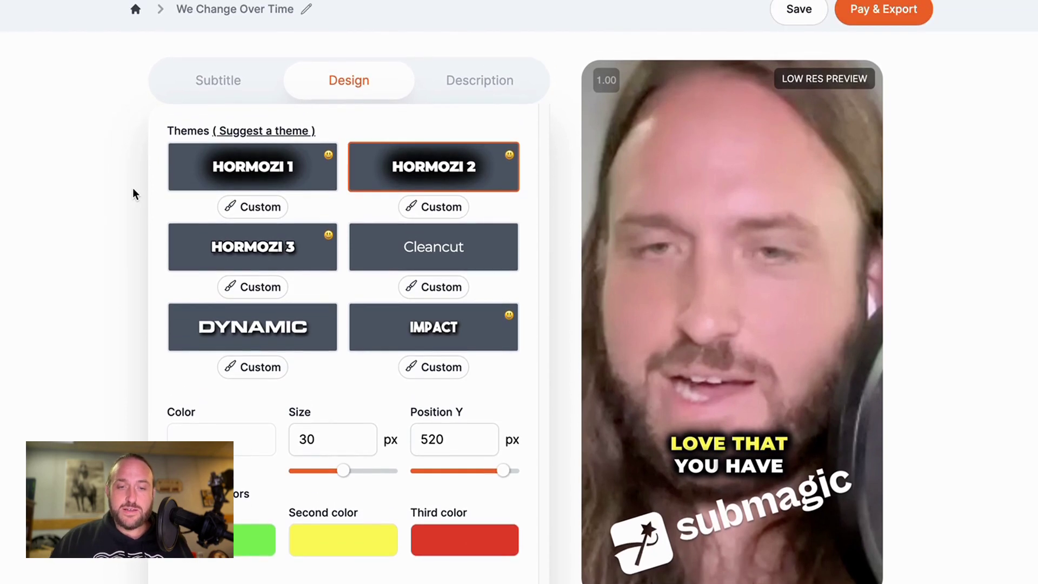
{"action": "left_click", "coordinate": [432, 158]}
{"action": "scroll", "coordinate": [378, 340], "scroll_direction": "down", "scroll_amount": 1}
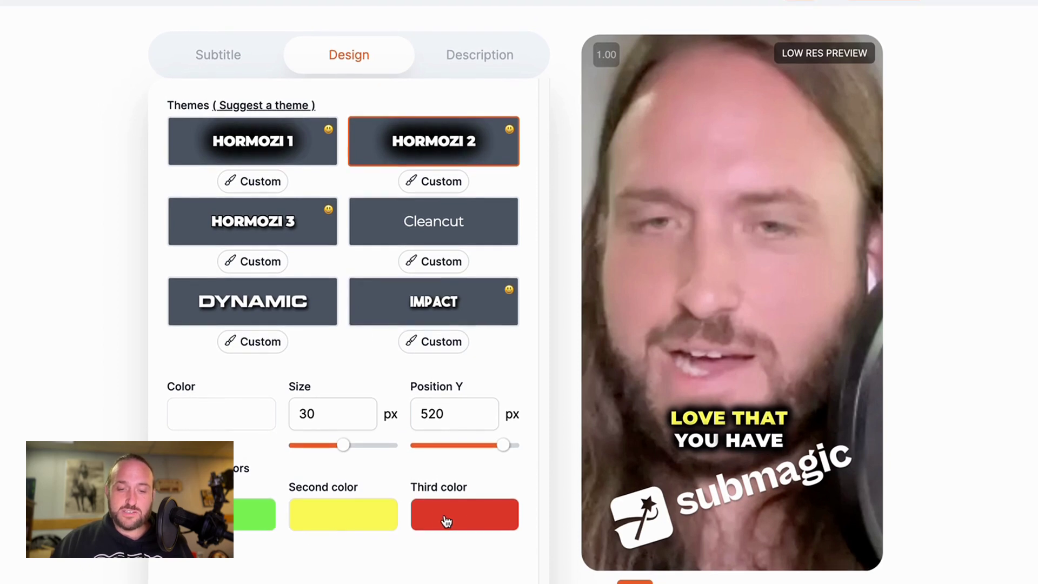
{"action": "left_click", "coordinate": [253, 222]}
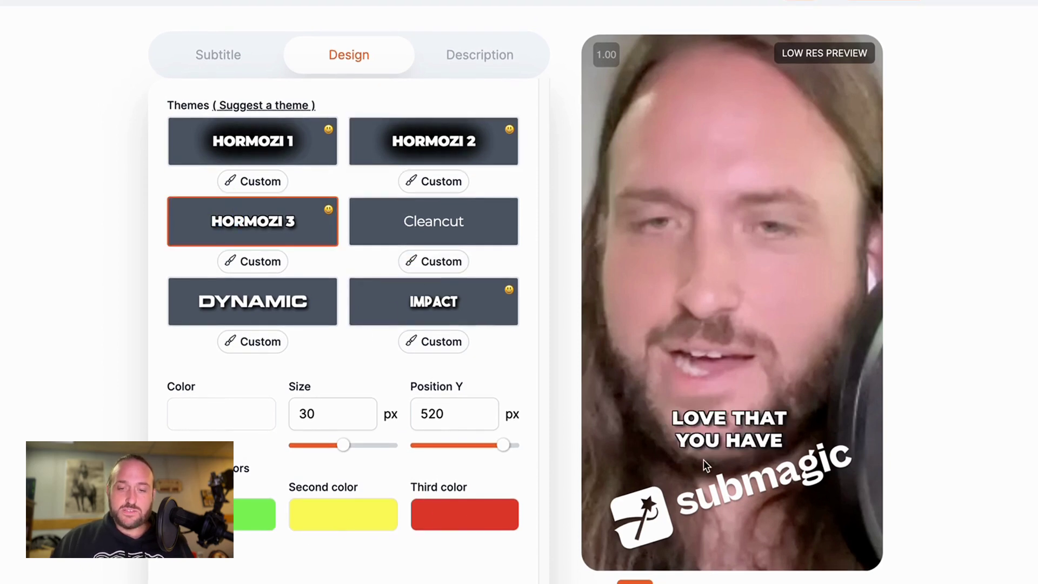
{"action": "left_click", "coordinate": [221, 142]}
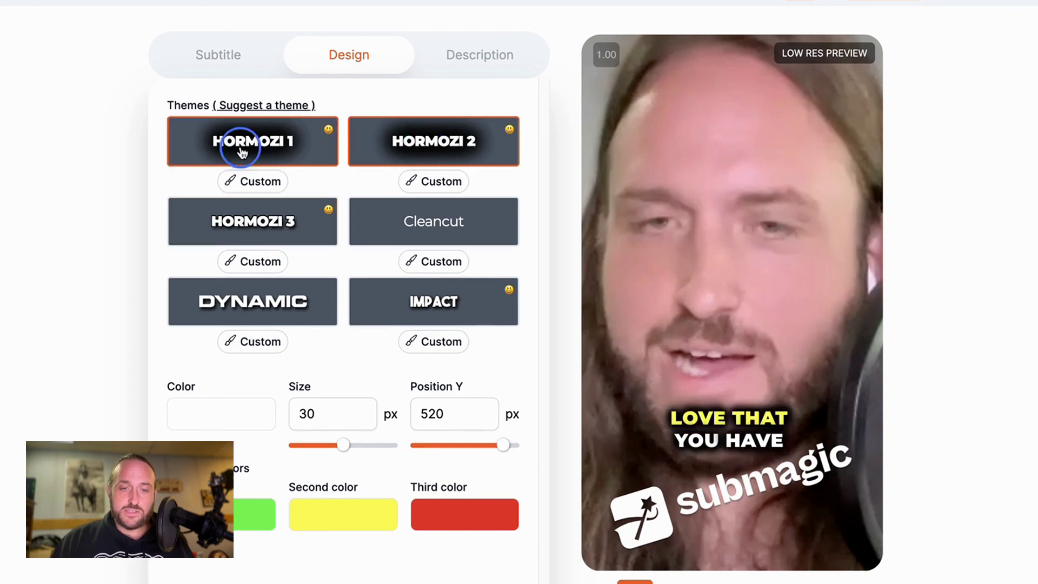
{"action": "left_click", "coordinate": [248, 301]}
{"action": "left_click", "coordinate": [424, 303]}
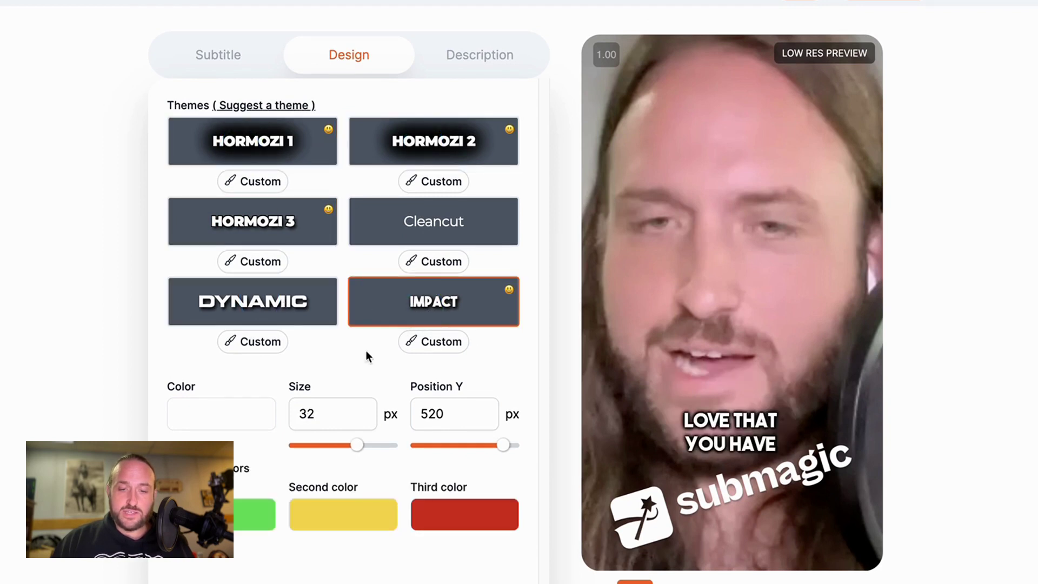
{"action": "left_click", "coordinate": [433, 139]}
Generate the AI description and hashtags, then jump playback between subtitle lines.
{"action": "left_click", "coordinate": [465, 58]}
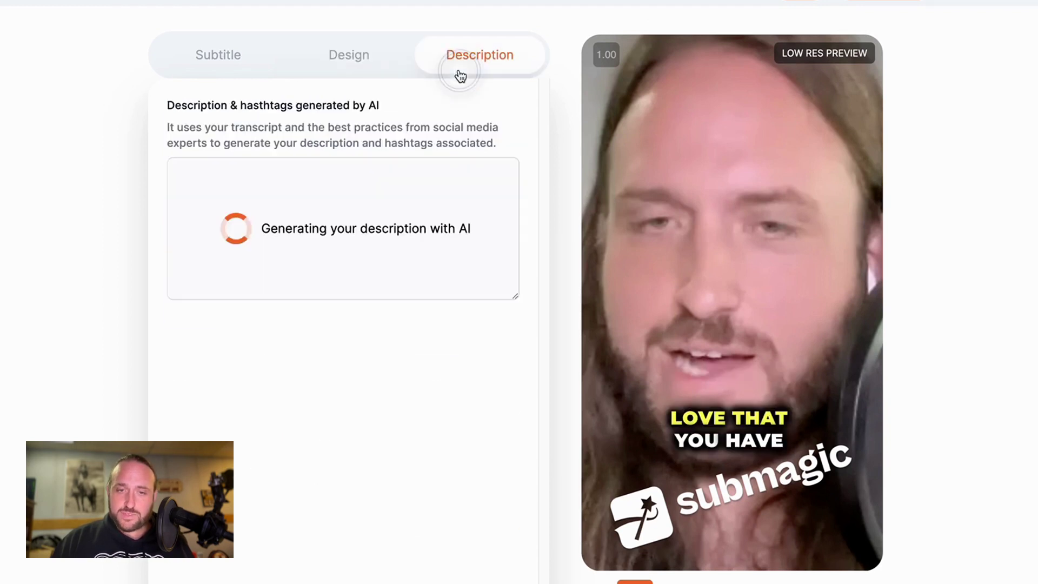
{"action": "left_click", "coordinate": [334, 64]}
{"action": "left_click", "coordinate": [206, 52]}
{"action": "left_click", "coordinate": [325, 144]}
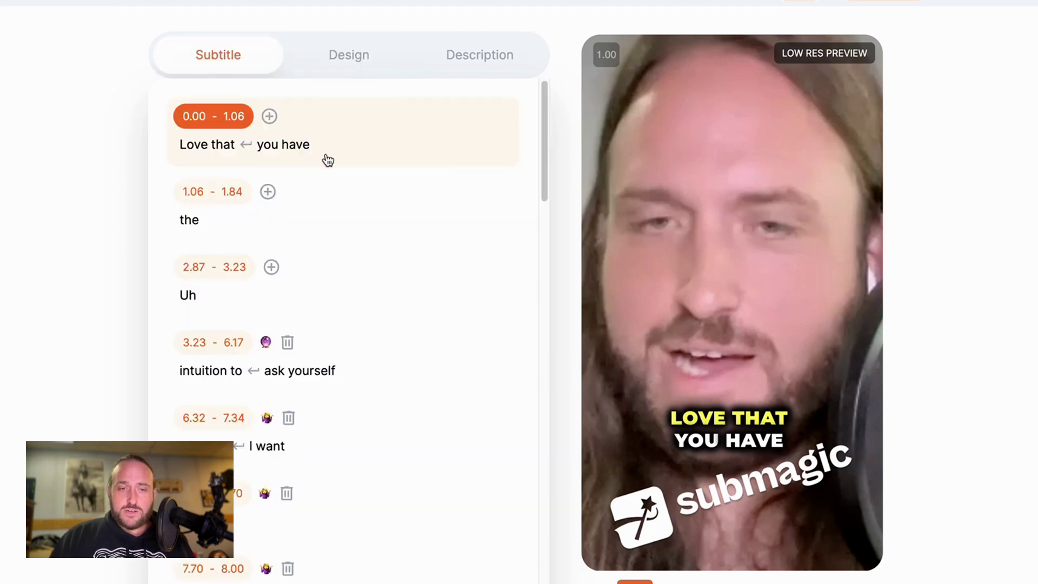
{"action": "left_click", "coordinate": [341, 127]}
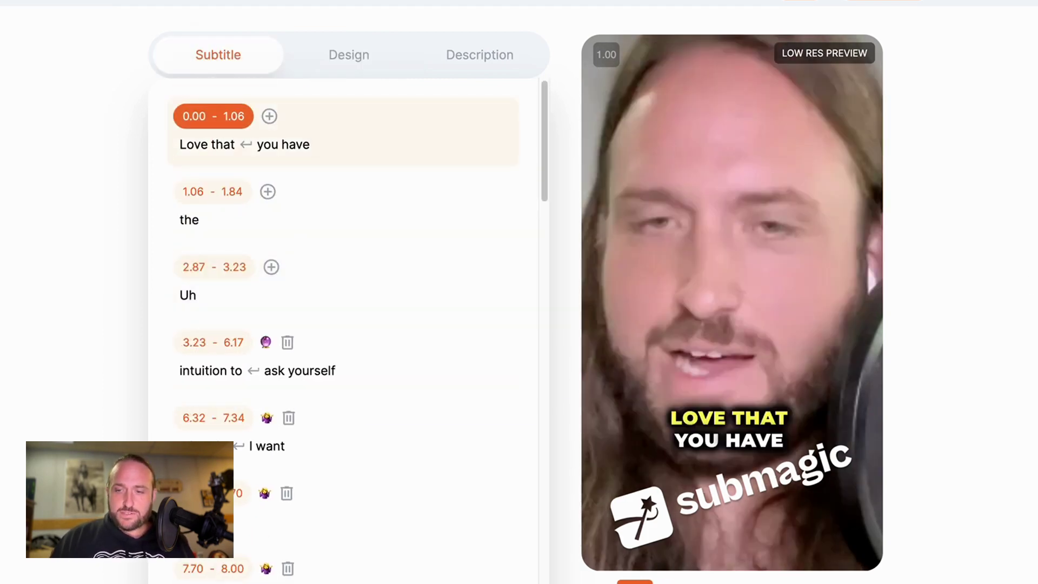
{"action": "scroll", "coordinate": [410, 333], "scroll_direction": "up", "scroll_amount": 5}
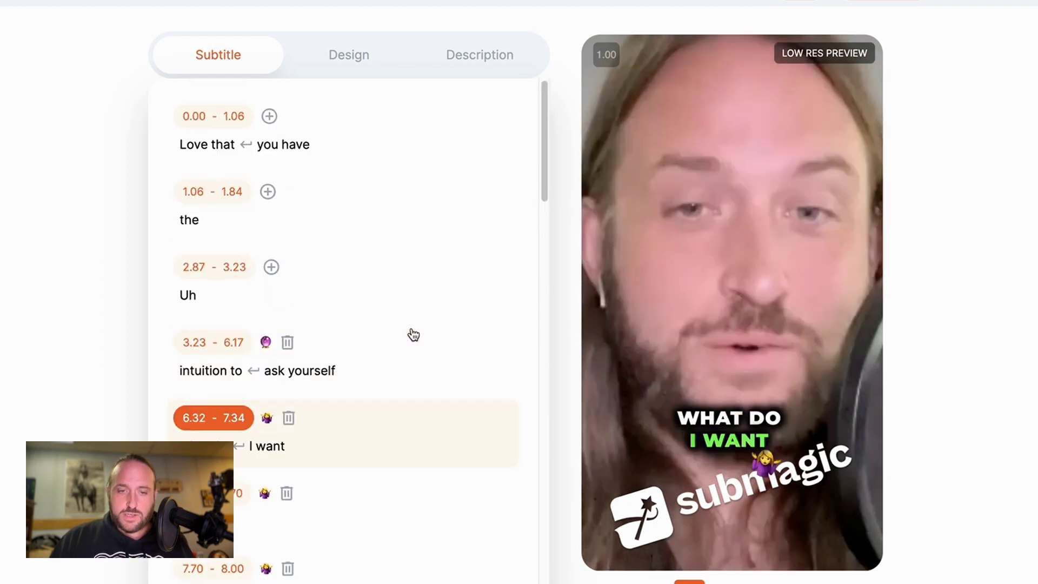
{"action": "scroll", "coordinate": [334, 113], "scroll_direction": "up", "scroll_amount": 1}
Apply the HORMOZI 1 caption theme and enlarge the captions to size 38.
{"action": "left_click", "coordinate": [349, 96]}
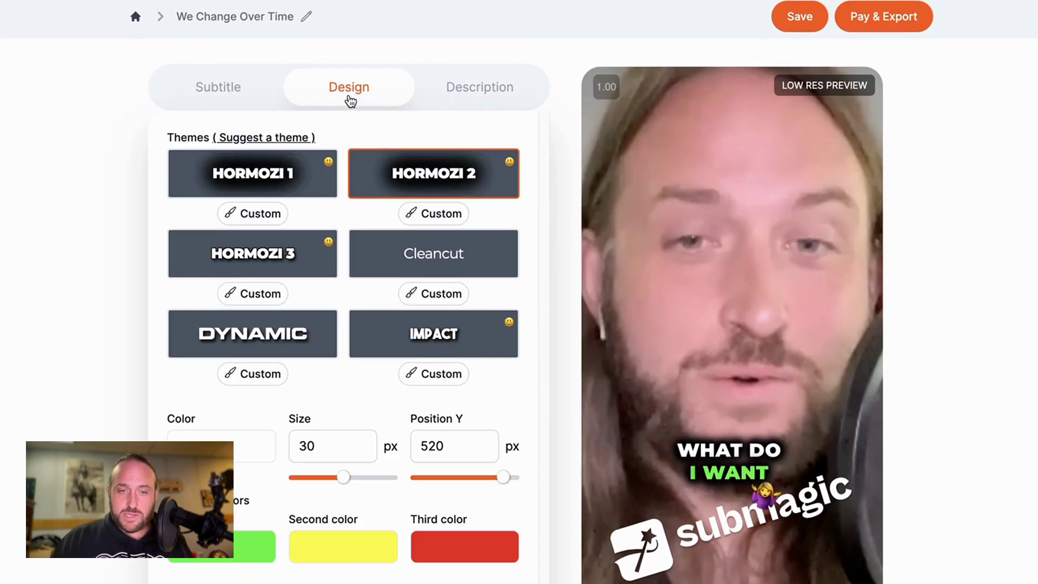
{"action": "left_click", "coordinate": [304, 178]}
{"action": "scroll", "coordinate": [351, 281], "scroll_direction": "down", "scroll_amount": 1}
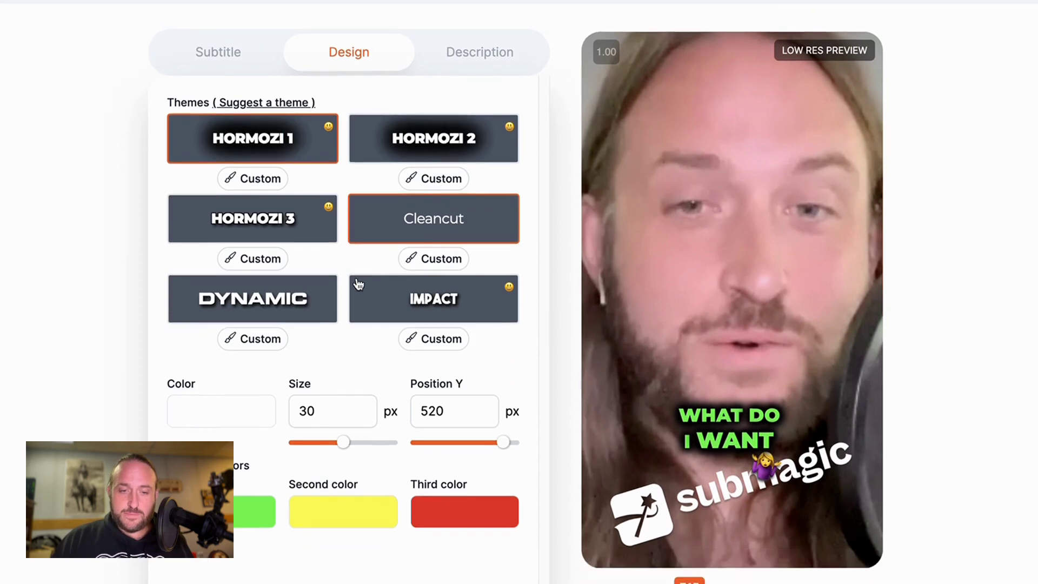
{"action": "left_click_drag", "start_coordinate": [343, 443], "coordinate": [422, 444]}
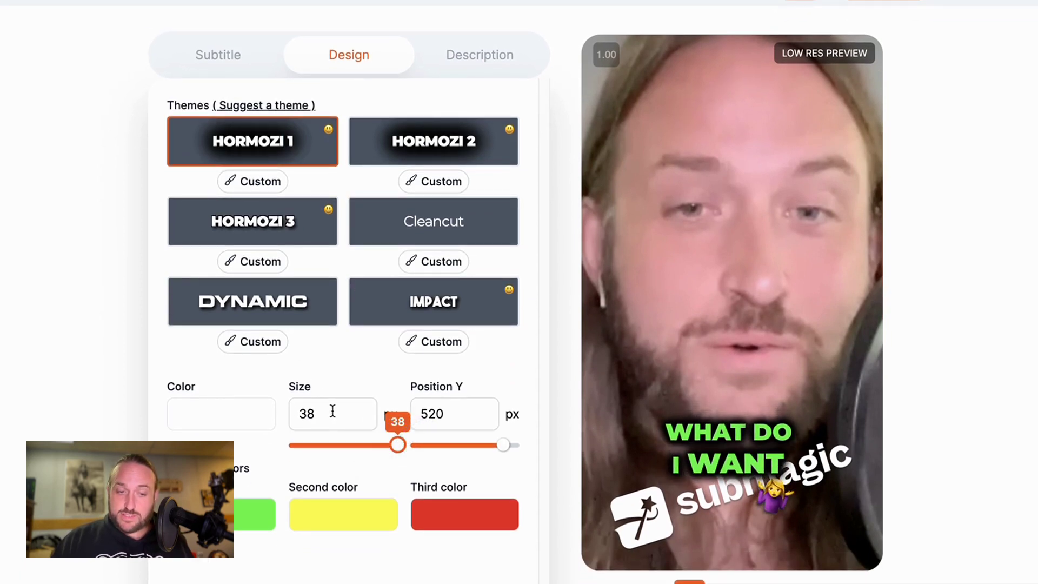
{"action": "left_click_drag", "start_coordinate": [332, 411], "coordinate": [269, 412]}
{"action": "key", "text": "Right"}
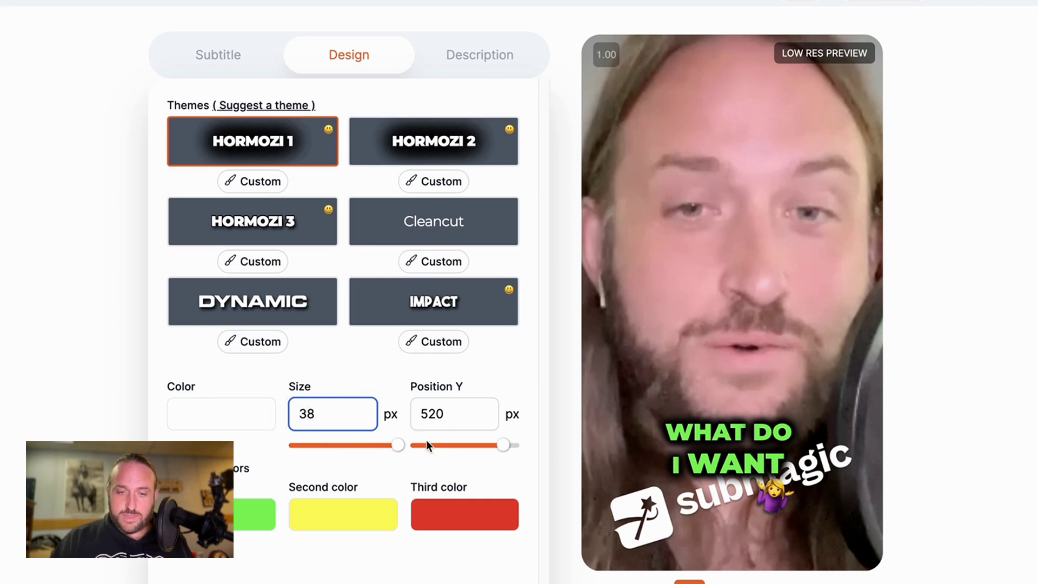
Raise the captions to Position Y 478, leaving the second caption colour unchanged.
{"action": "mouse_move", "coordinate": [502, 444]}
{"action": "left_mouse_down"}
{"action": "mouse_move", "coordinate": [431, 439]}
{"action": "mouse_move", "coordinate": [494, 440]}
{"action": "mouse_move", "coordinate": [425, 427]}
{"action": "mouse_move", "coordinate": [495, 428]}
{"action": "left_mouse_up"}
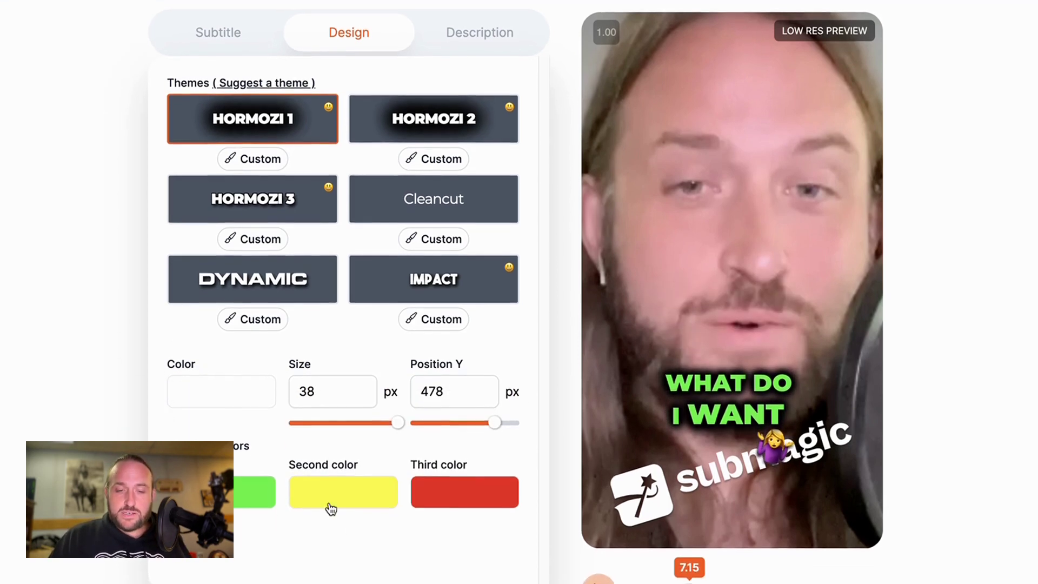
{"action": "left_click", "coordinate": [336, 499]}
{"action": "left_click", "coordinate": [296, 452]}
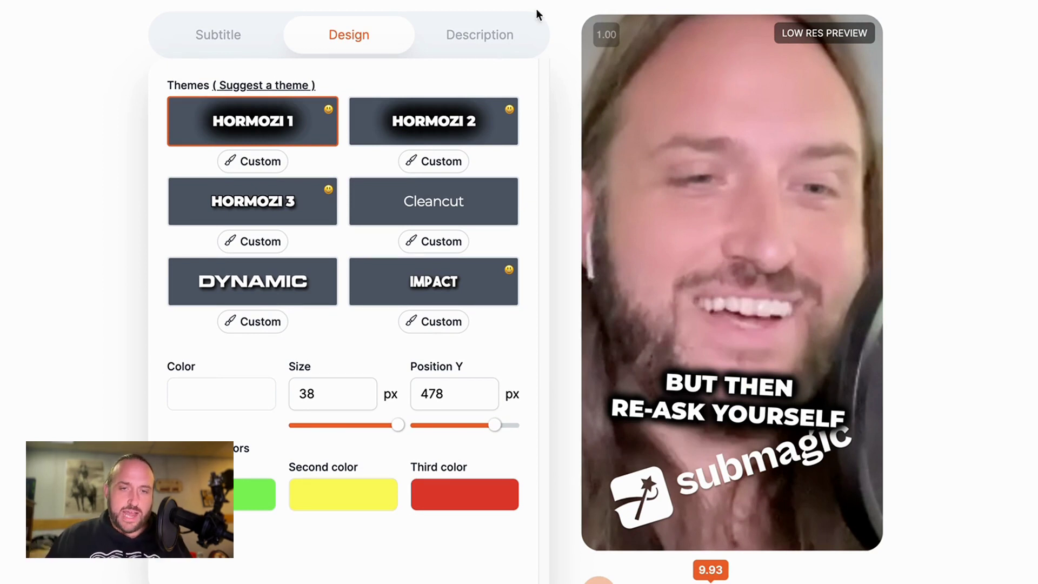
{"action": "left_click", "coordinate": [482, 33]}
Scroll through the transcribed subtitle lines, then return to the Design settings.
{"action": "left_click", "coordinate": [254, 25]}
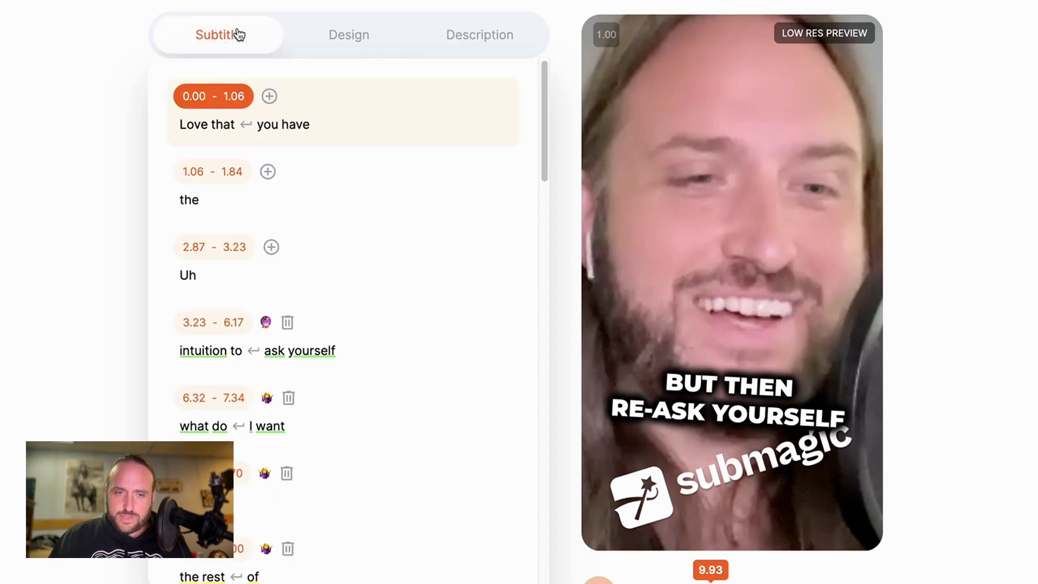
{"action": "scroll", "coordinate": [353, 205], "scroll_direction": "down", "scroll_amount": 5}
{"action": "scroll", "coordinate": [353, 205], "scroll_direction": "down", "scroll_amount": 15}
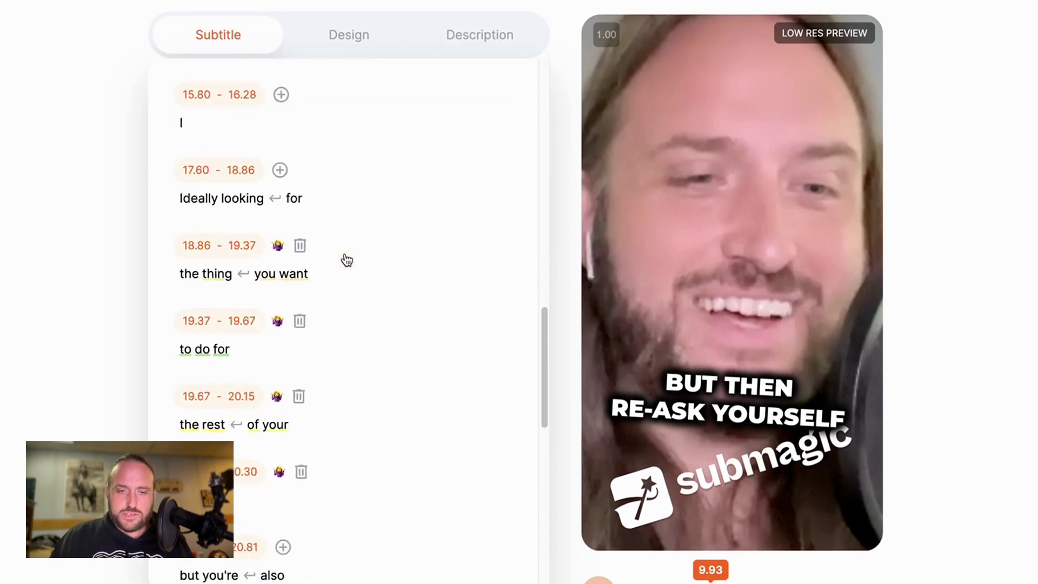
{"action": "scroll", "coordinate": [272, 294], "scroll_direction": "up", "scroll_amount": 20}
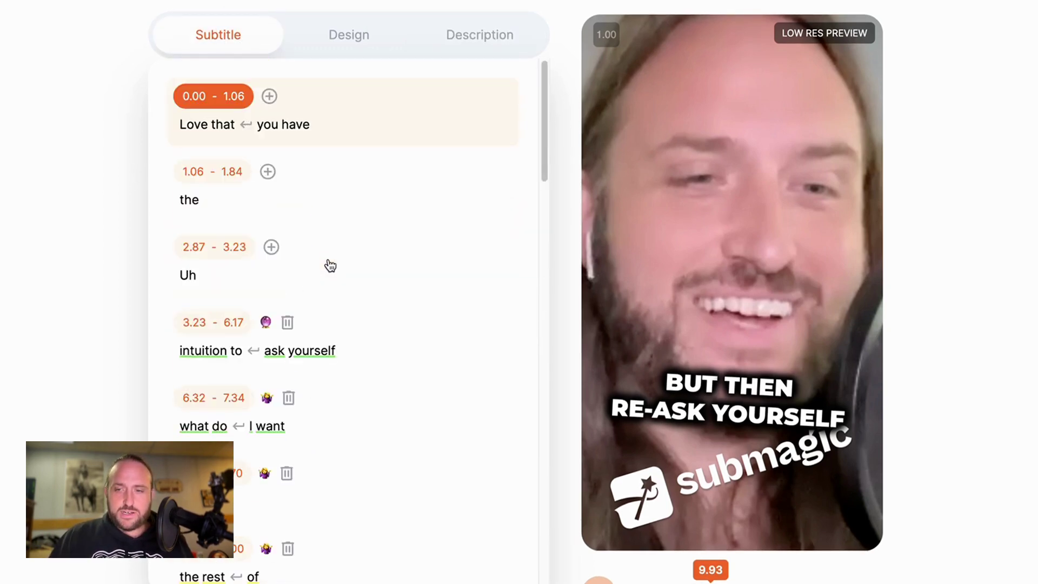
{"action": "scroll", "coordinate": [567, 452], "scroll_direction": "down", "scroll_amount": 1}
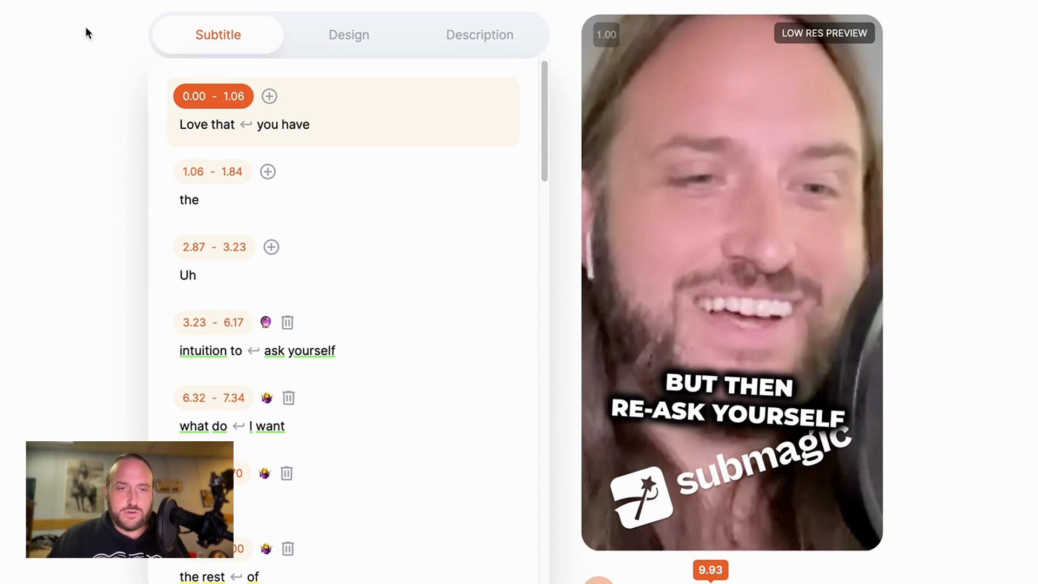
{"action": "left_click", "coordinate": [352, 24]}
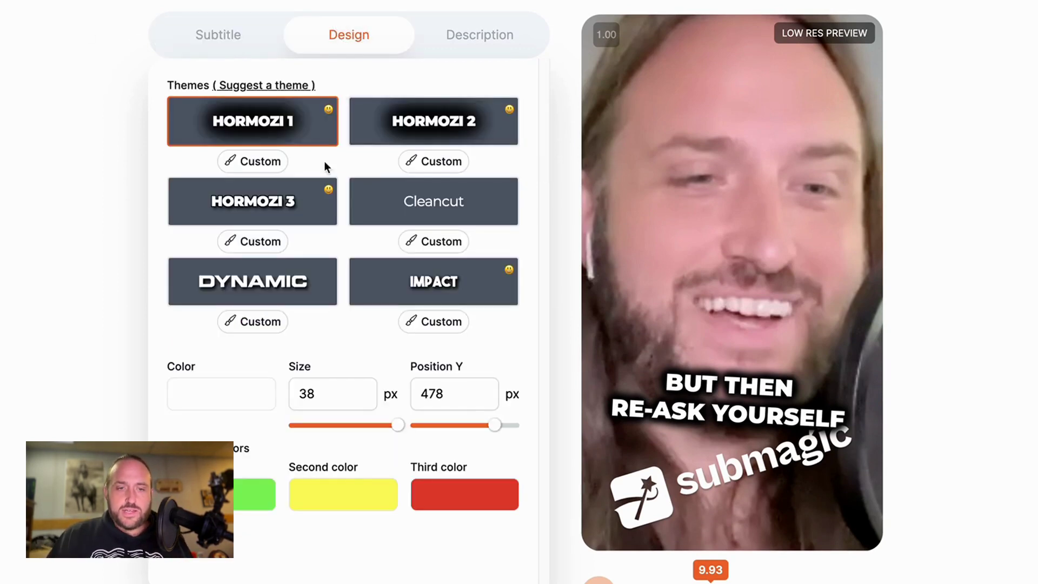
Read over the AI description and hashtags, then go back to the Submagic home page.
{"action": "left_click", "coordinate": [470, 48]}
{"action": "scroll", "coordinate": [153, 86], "scroll_direction": "up", "scroll_amount": 1}
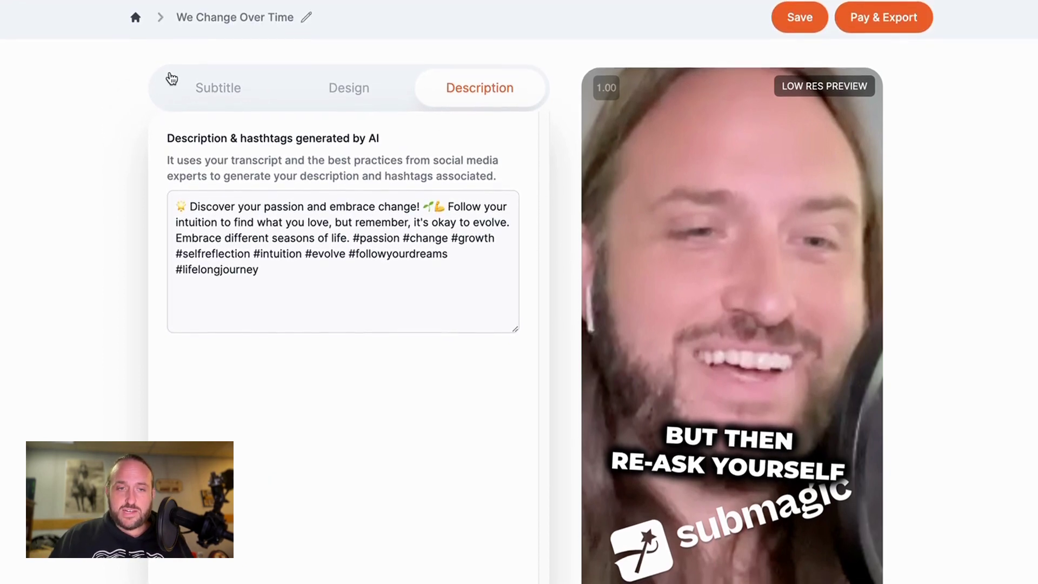
{"action": "scroll", "coordinate": [138, 83], "scroll_direction": "down", "scroll_amount": 1}
{"action": "scroll", "coordinate": [141, 86], "scroll_direction": "up", "scroll_amount": 1}
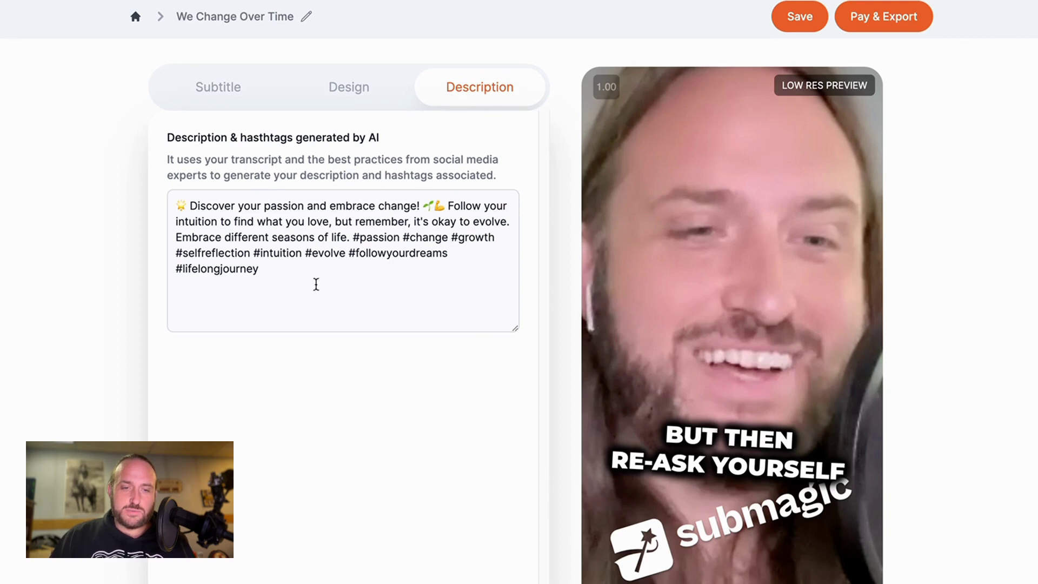
{"action": "left_click", "coordinate": [304, 274]}
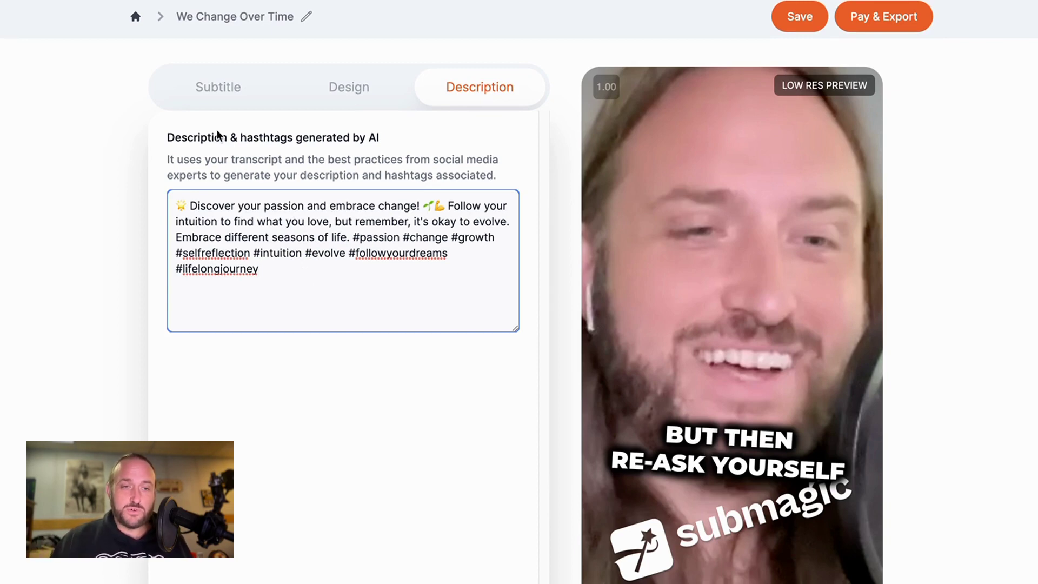
{"action": "left_click", "coordinate": [135, 16]}
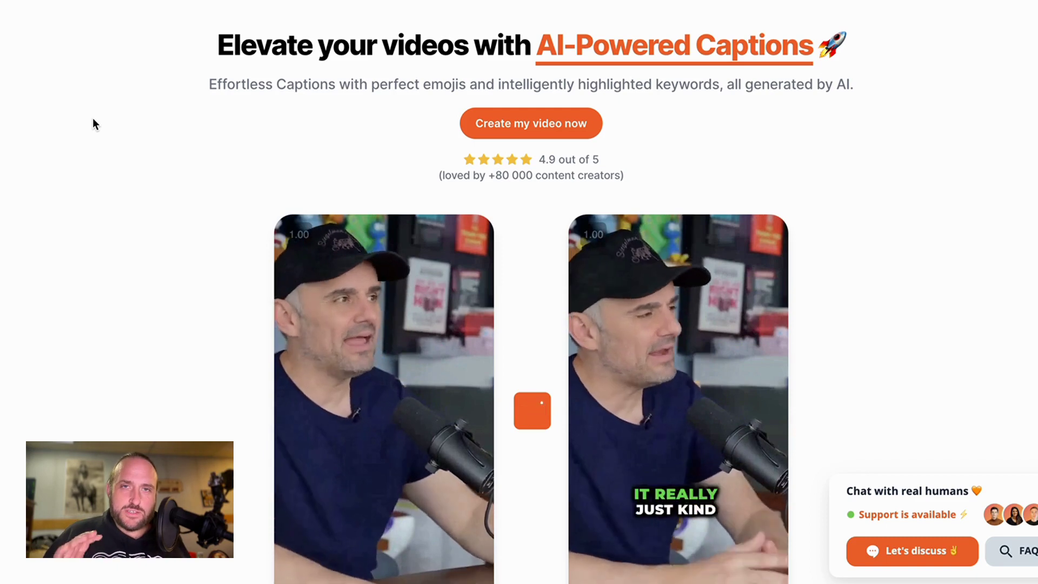
Scroll past the feature cards and creator videos to the Basic $16 and Pro $40 pricing plans.
{"action": "scroll", "coordinate": [92, 120], "scroll_direction": "down", "scroll_amount": 15}
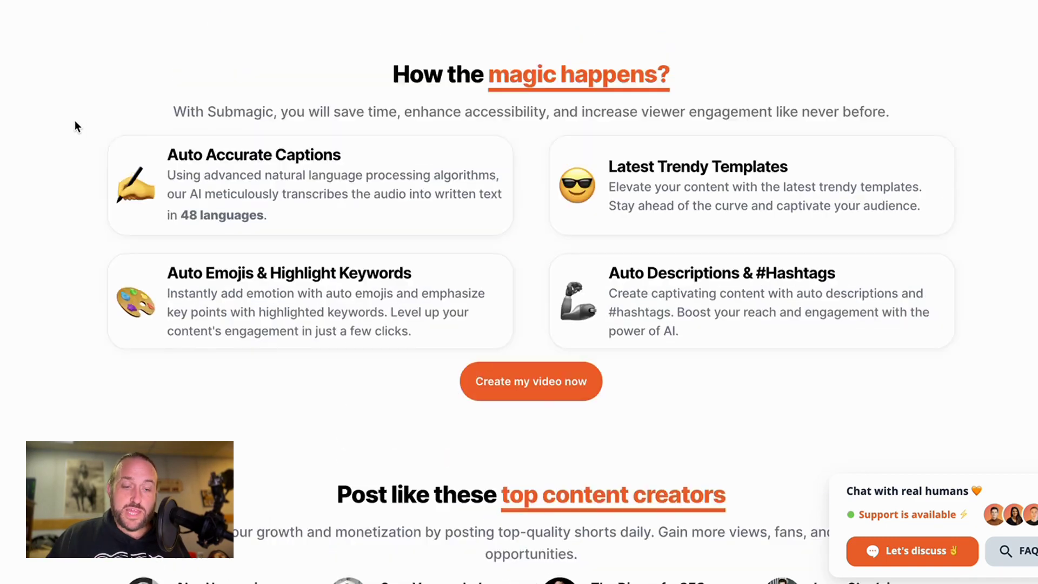
{"action": "scroll", "coordinate": [75, 126], "scroll_direction": "up", "scroll_amount": 1}
{"action": "scroll", "coordinate": [75, 126], "scroll_direction": "up", "scroll_amount": 15}
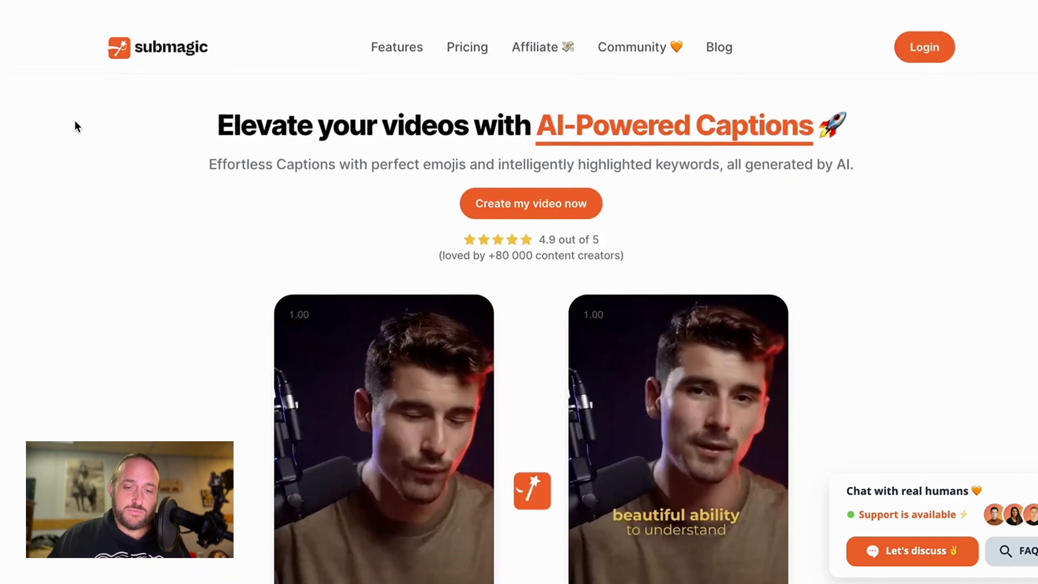
{"action": "scroll", "coordinate": [74, 126], "scroll_direction": "down", "scroll_amount": 15}
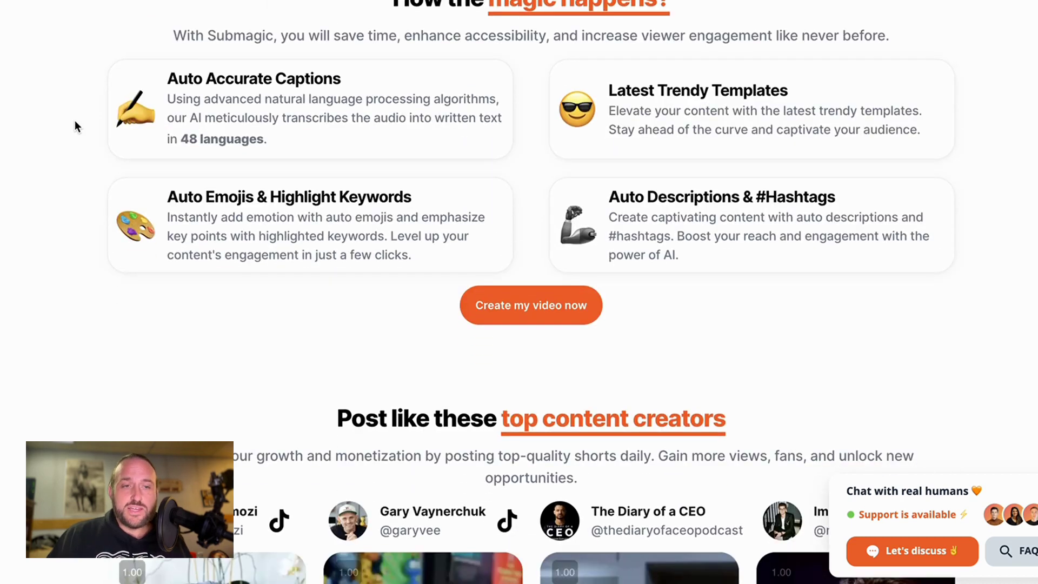
{"action": "scroll", "coordinate": [71, 163], "scroll_direction": "down", "scroll_amount": 1}
{"action": "scroll", "coordinate": [70, 163], "scroll_direction": "up", "scroll_amount": 2}
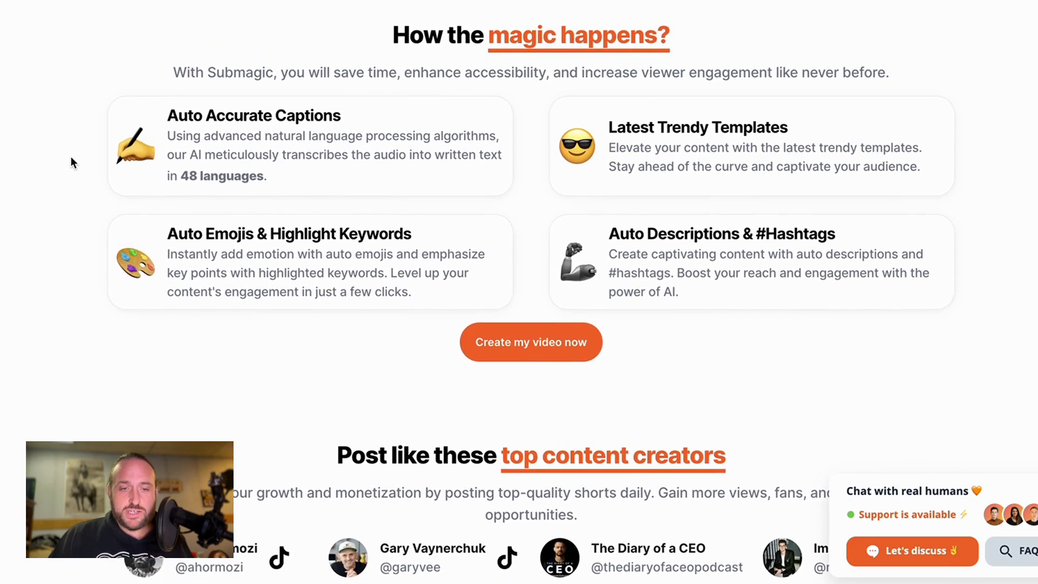
{"action": "scroll", "coordinate": [70, 161], "scroll_direction": "up", "scroll_amount": 1}
{"action": "scroll", "coordinate": [56, 224], "scroll_direction": "down", "scroll_amount": 1}
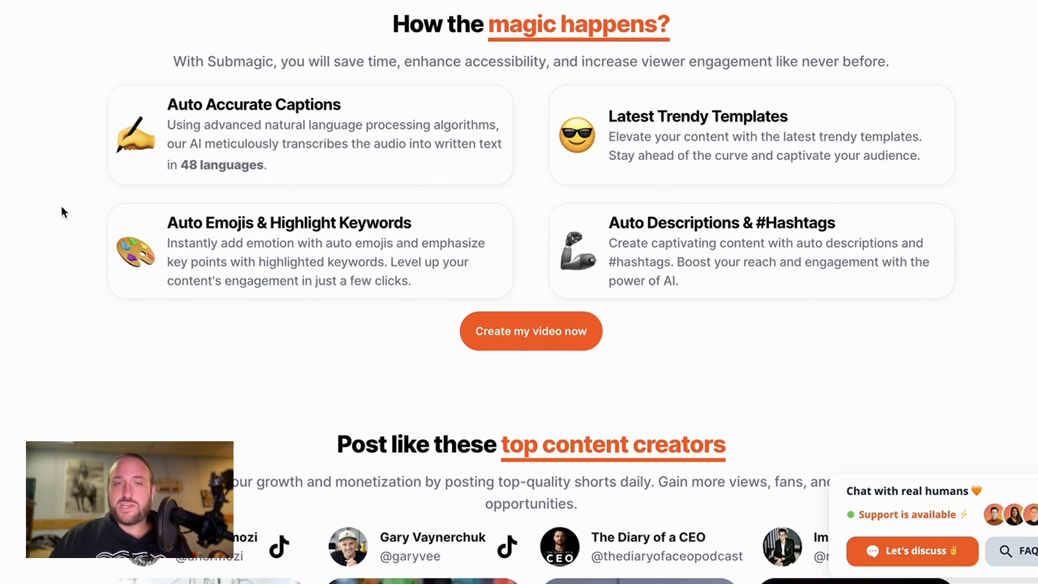
{"action": "scroll", "coordinate": [61, 206], "scroll_direction": "down", "scroll_amount": 2}
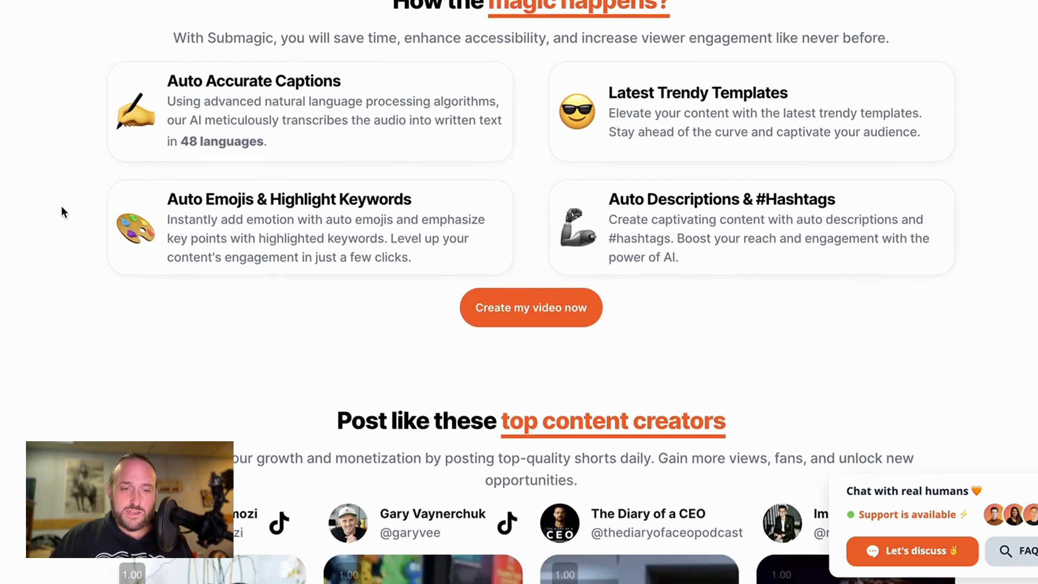
{"action": "scroll", "coordinate": [60, 233], "scroll_direction": "down", "scroll_amount": 1}
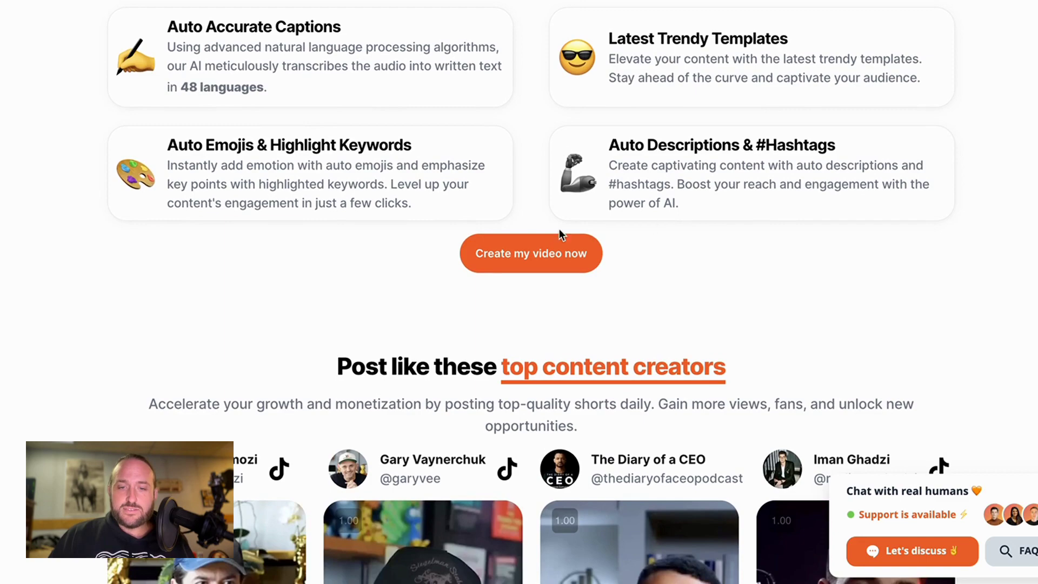
{"action": "scroll", "coordinate": [34, 325], "scroll_direction": "down", "scroll_amount": 10}
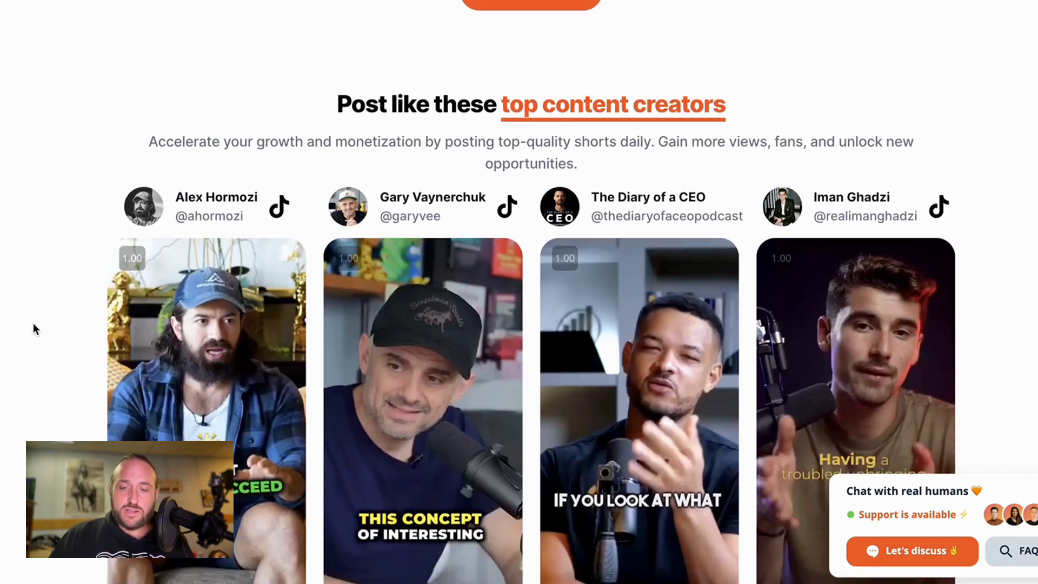
{"action": "scroll", "coordinate": [70, 251], "scroll_direction": "up", "scroll_amount": 15}
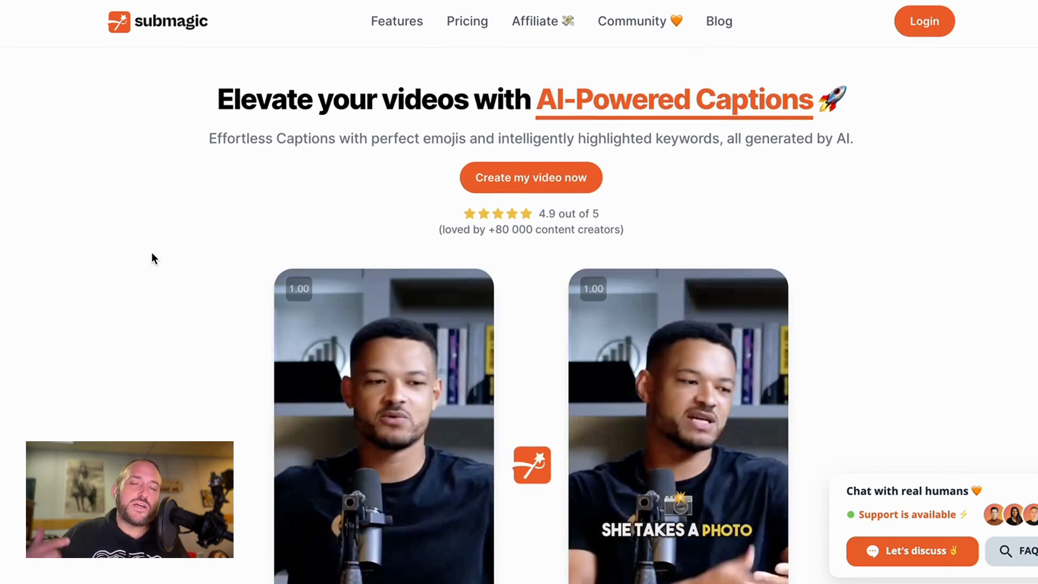
{"action": "scroll", "coordinate": [151, 252], "scroll_direction": "down", "scroll_amount": 10}
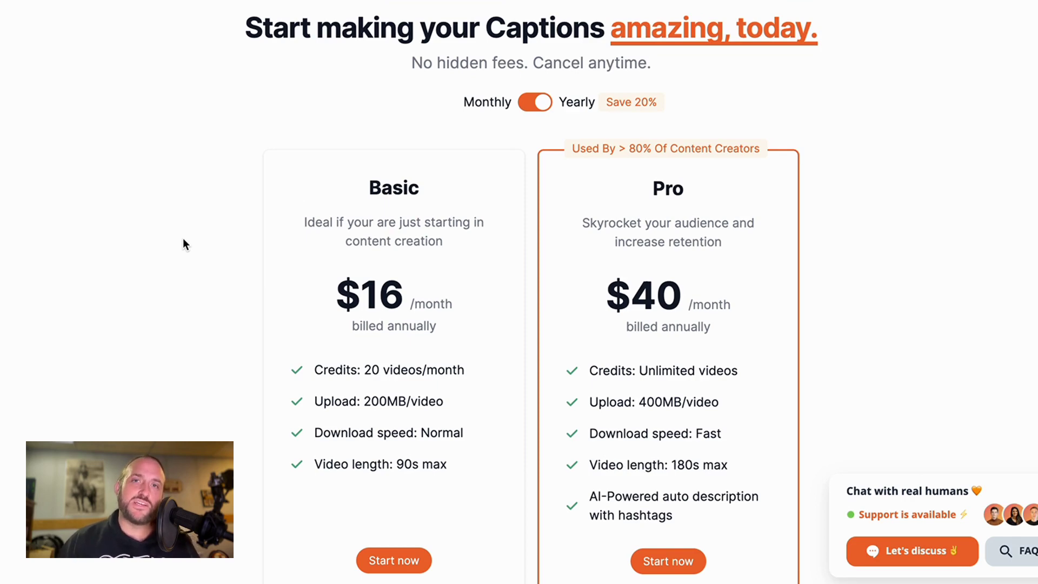
Scroll back up to the hero section showing the before-and-after caption demo clips.
{"action": "scroll", "coordinate": [183, 239], "scroll_direction": "up", "scroll_amount": 10}
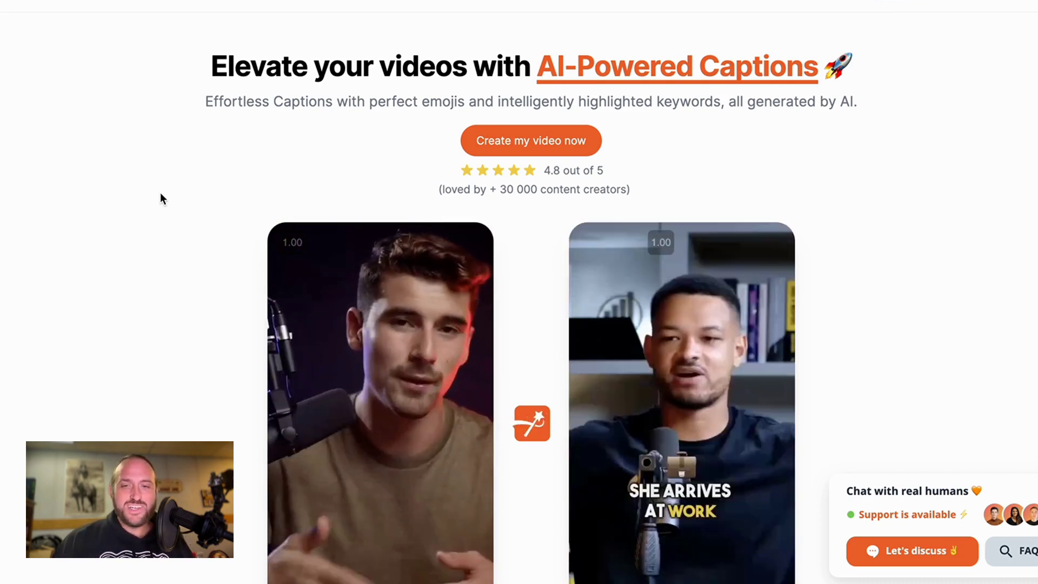
{"action": "scroll", "coordinate": [160, 195], "scroll_direction": "up", "scroll_amount": 1}
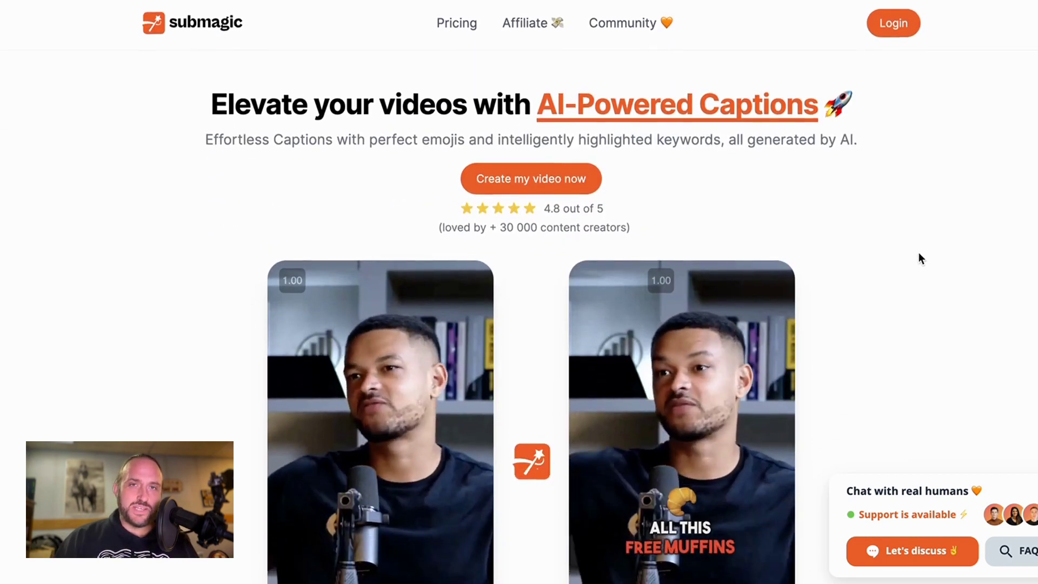